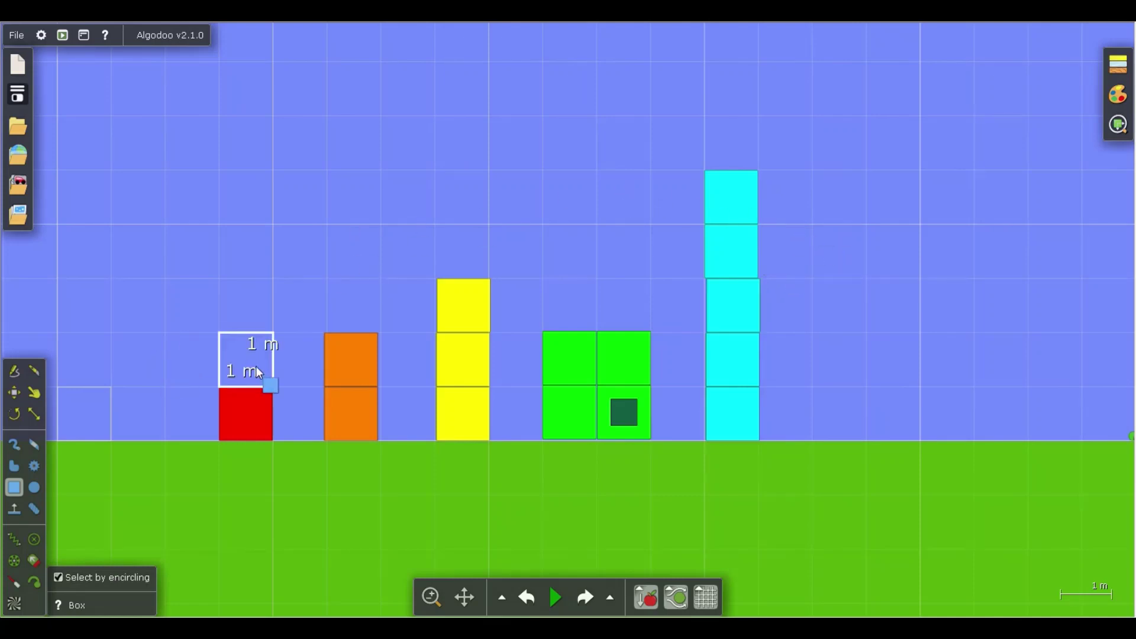
- Place a white 1 m box on the red block and centre a small black dot texture on it
click(237, 344)
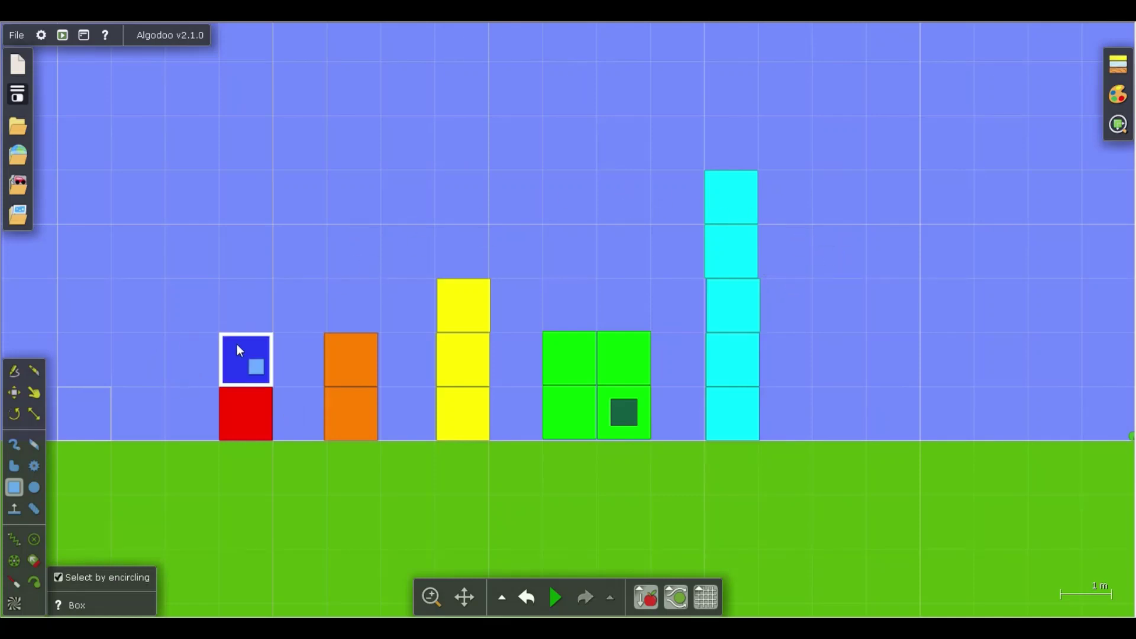
click(1118, 95)
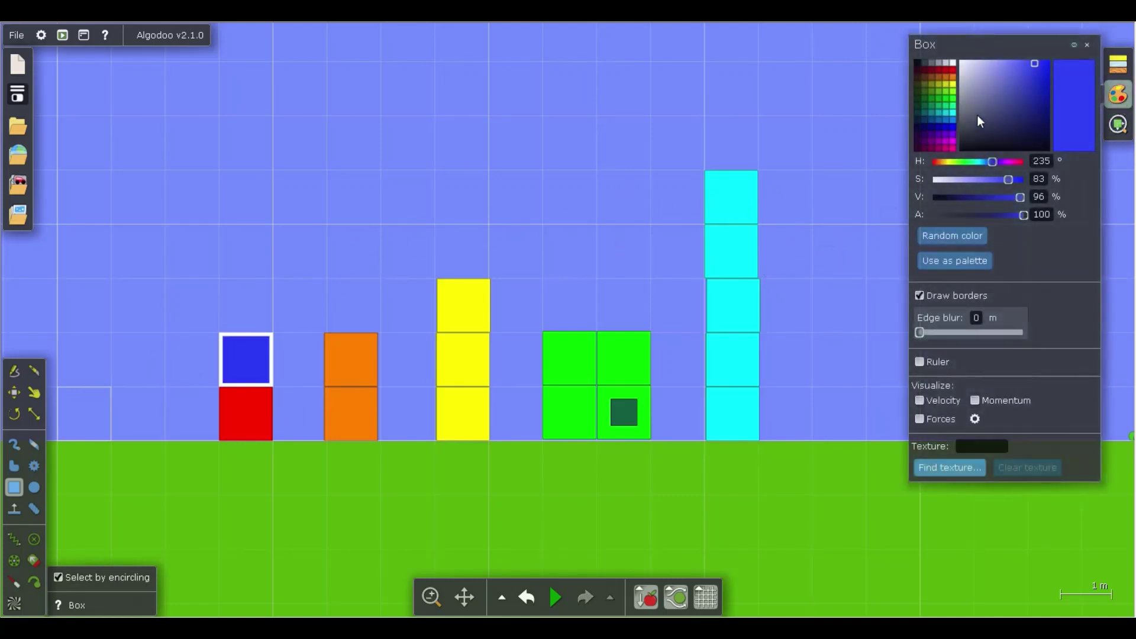
click(954, 64)
click(321, 192)
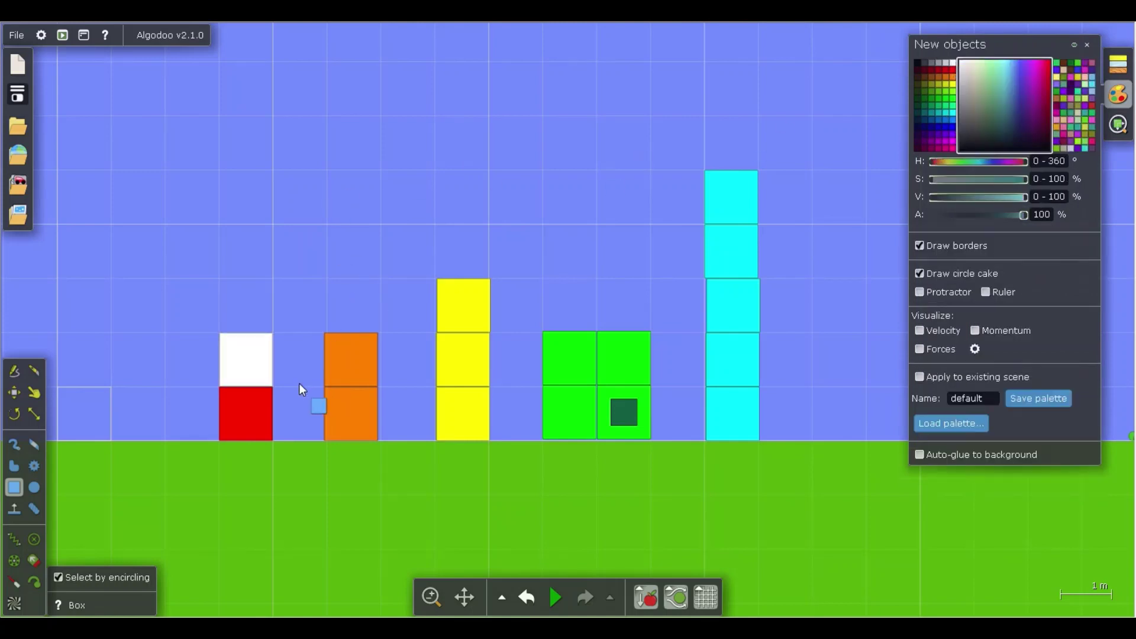
drag(299, 388, 246, 360)
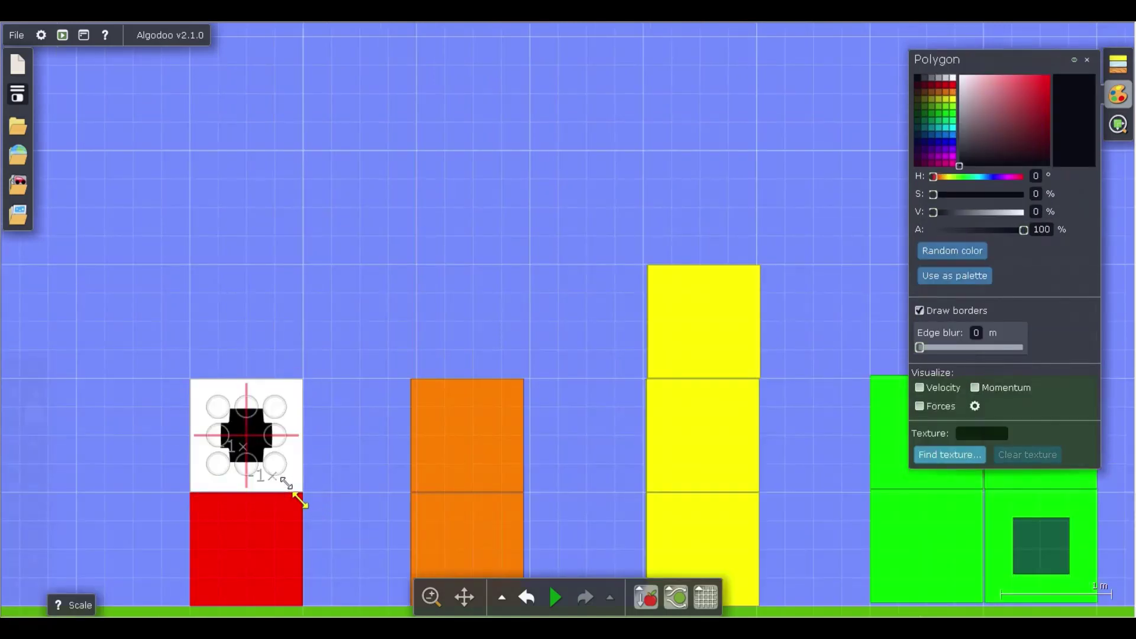
drag(286, 482, 238, 434)
click(341, 360)
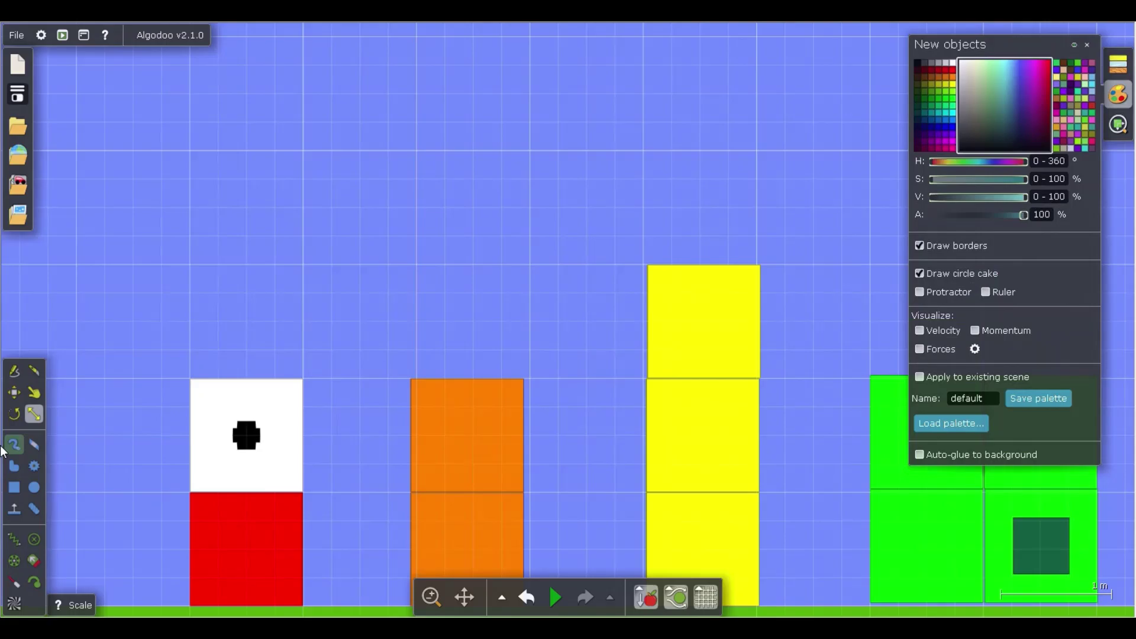
- Select the dotted white box and move it onto the orange tower
click(24, 487)
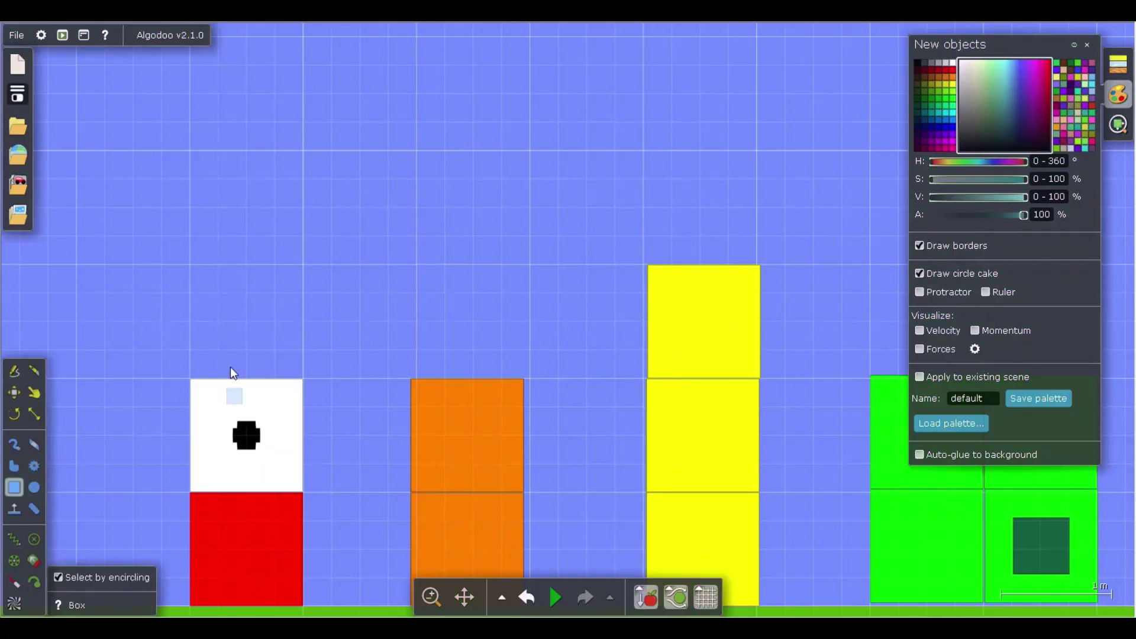
mouse_move(329, 320)
mouse_down()
mouse_move(219, 521)
mouse_move(191, 491)
mouse_up()
mouse_move(254, 465)
mouse_down()
mouse_move(440, 336)
mouse_move(464, 354)
mouse_move(499, 337)
mouse_move(466, 323)
mouse_move(469, 297)
mouse_up()
click(549, 290)
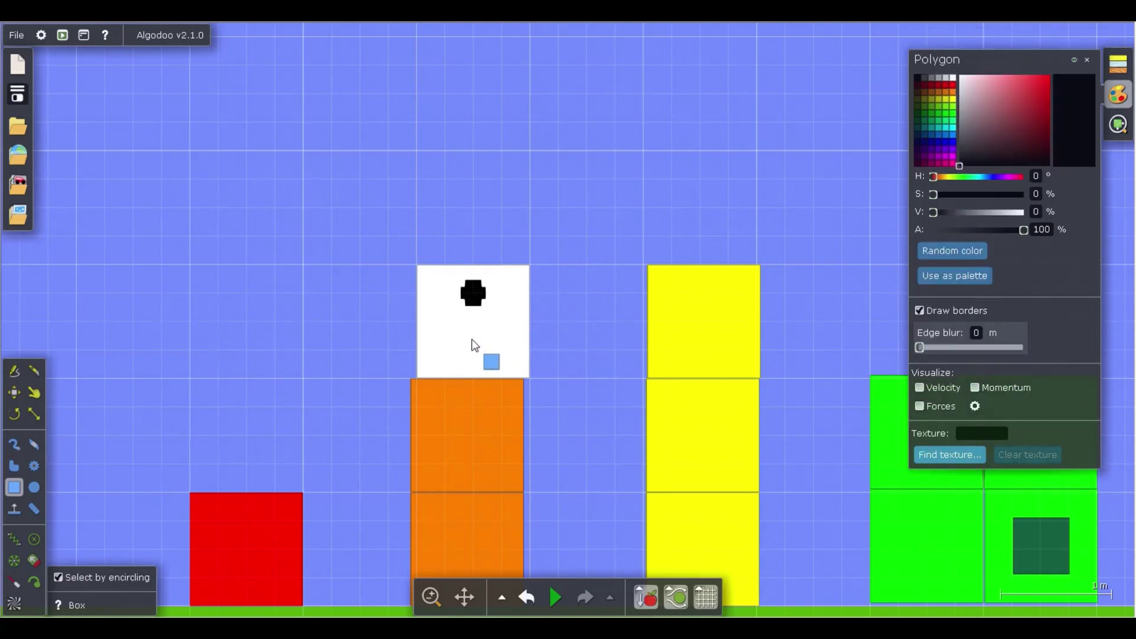
- Paste a second black dot at the upper right and select the box with both dots
key(ctrl+v)
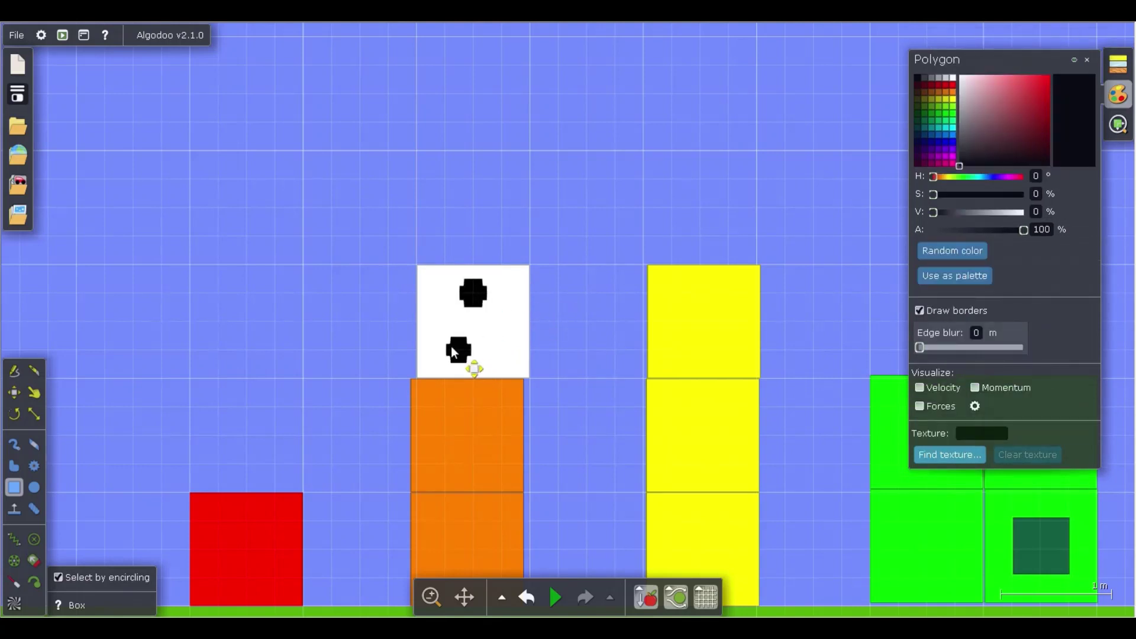
drag(477, 300, 506, 299)
click(574, 255)
mouse_move(562, 238)
mouse_down()
mouse_move(444, 373)
mouse_move(415, 374)
mouse_up()
- Set the two-dot box on the yellow tower and paste a third dot between the two
mouse_move(481, 348)
mouse_down()
mouse_move(737, 183)
mouse_move(686, 232)
mouse_move(717, 225)
mouse_move(714, 238)
mouse_up()
click(779, 191)
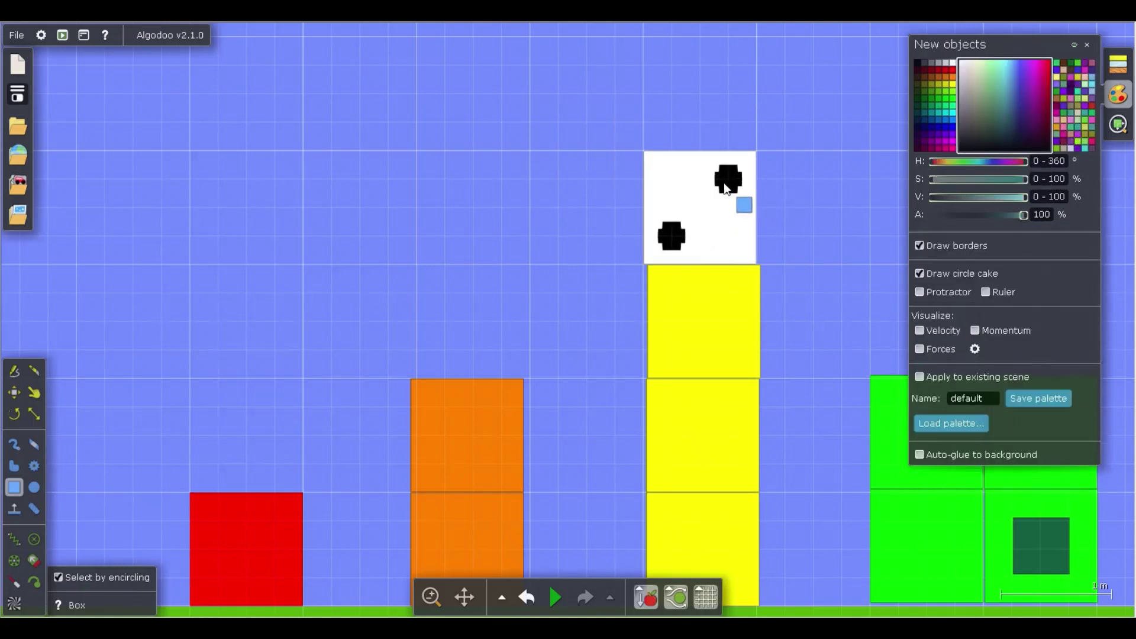
click(727, 189)
key(ctrl+c)
key(ctrl+v)
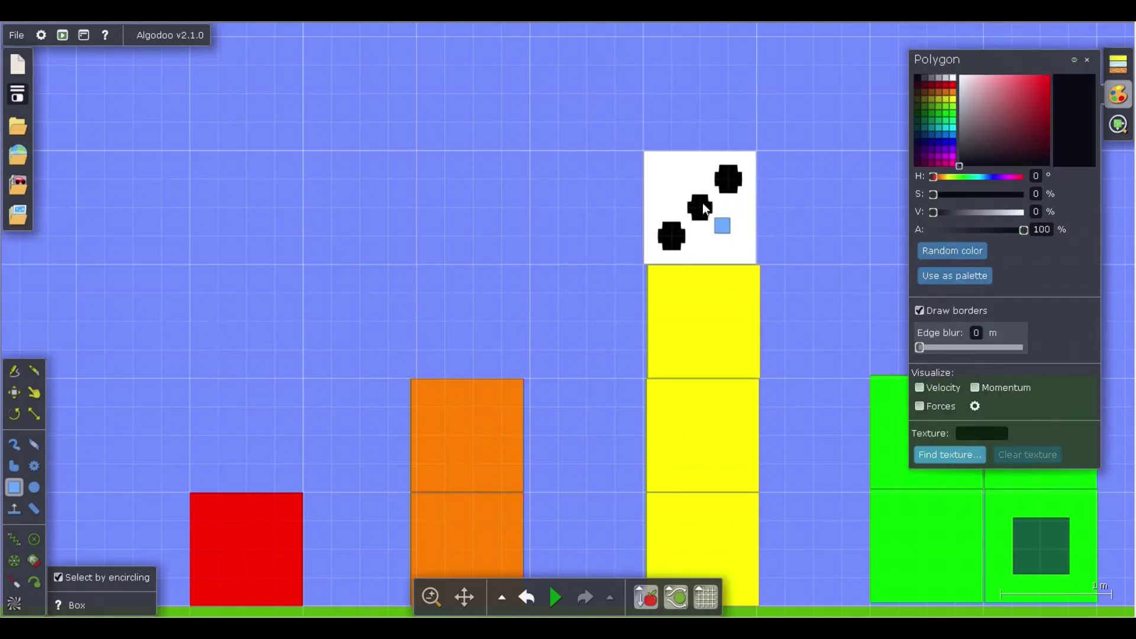
click(835, 178)
- Carry the three-dot box over beside the green tower
drag(787, 93, 624, 262)
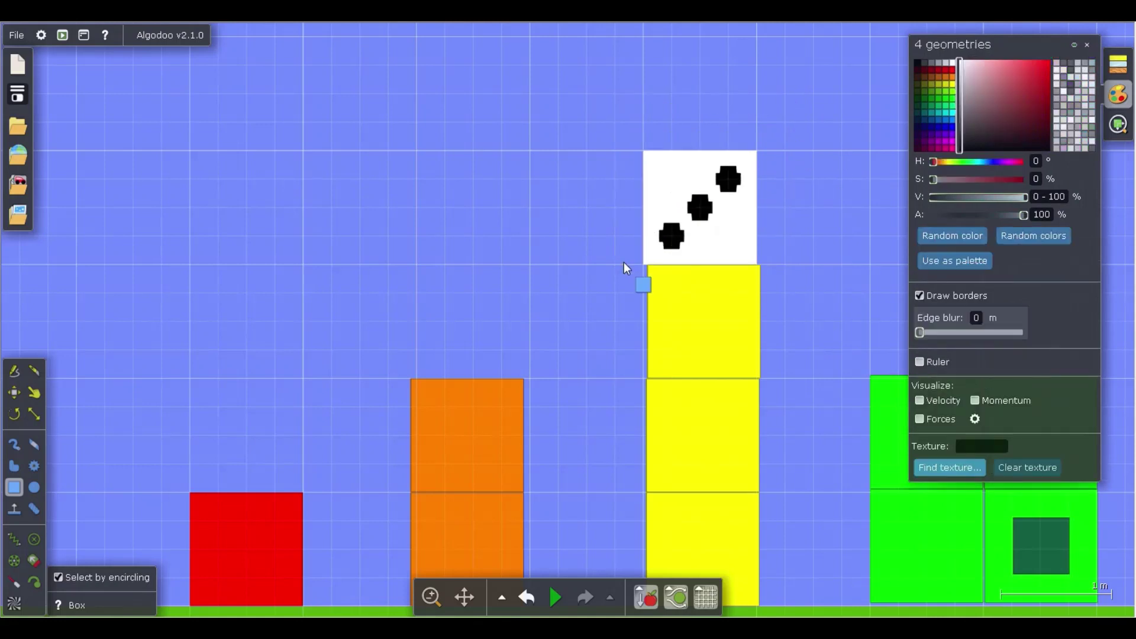
drag(826, 180, 623, 202)
mouse_move(495, 240)
mouse_down()
mouse_move(749, 312)
mouse_move(776, 368)
mouse_up()
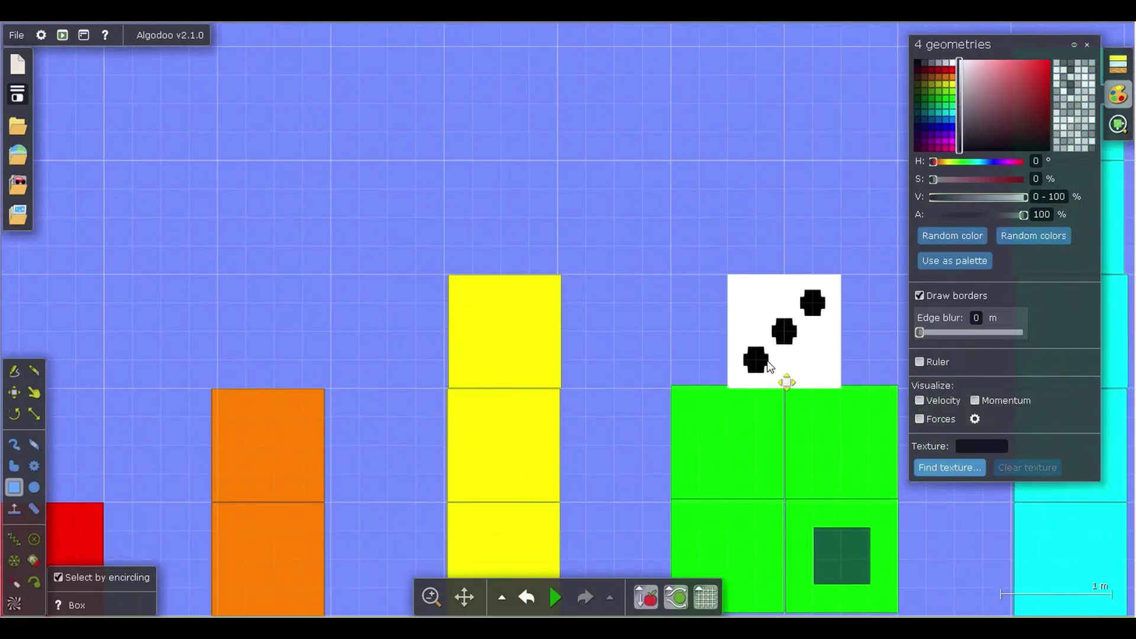
- On the green tower, move the middle dot top-left and add a fourth dot bottom-right
click(707, 245)
mouse_move(785, 330)
mouse_down()
mouse_move(745, 301)
mouse_move(756, 299)
mouse_up()
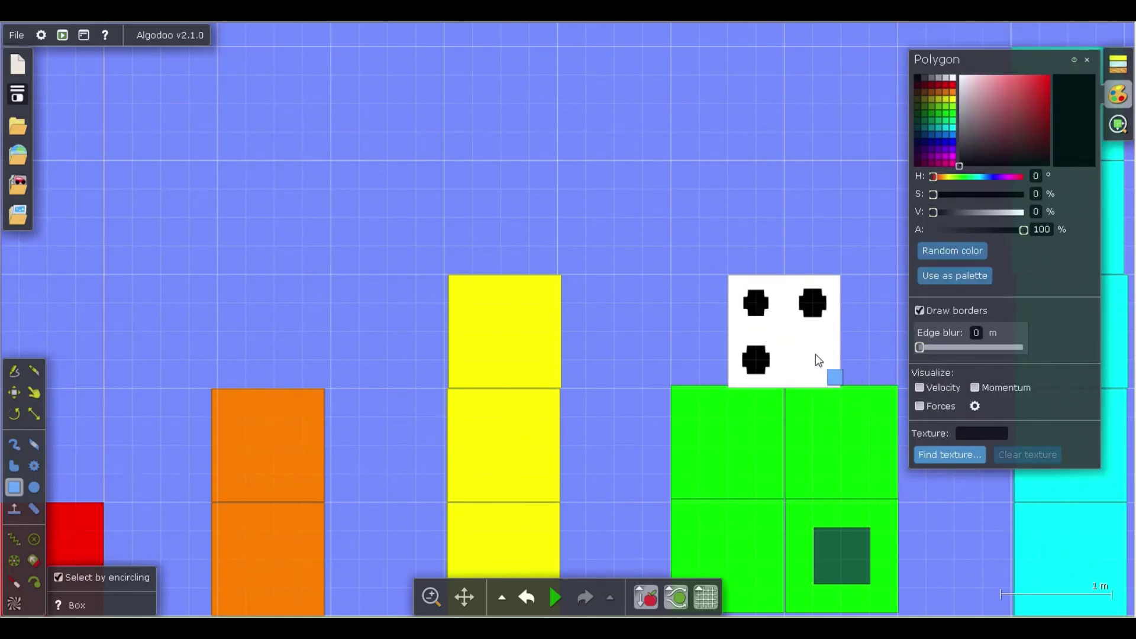
key(ctrl+v)
click(824, 238)
click(813, 359)
click(775, 227)
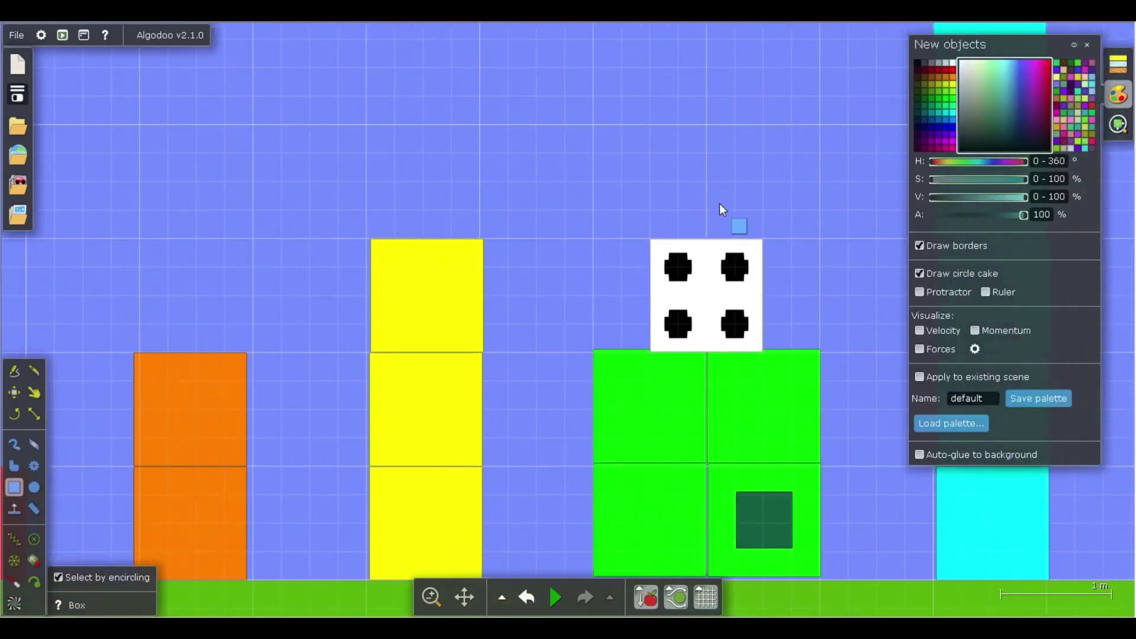
- Move the four-dot box onto the top of the cyan tower
mouse_move(593, 210)
mouse_down()
mouse_move(671, 289)
mouse_move(778, 345)
mouse_move(780, 362)
mouse_up()
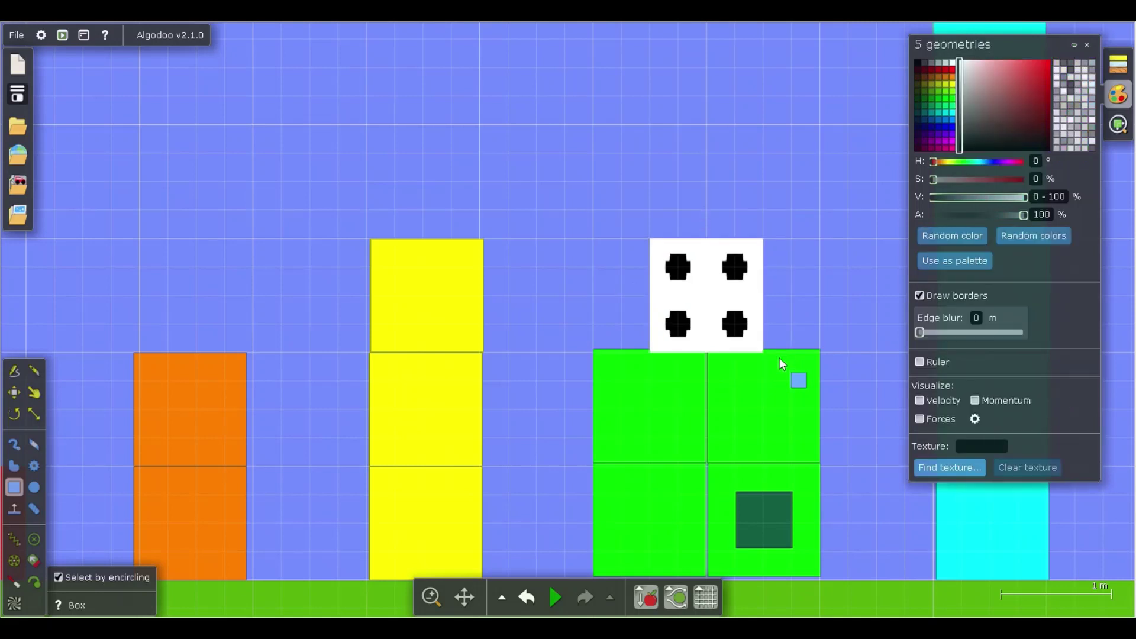
mouse_move(829, 295)
mouse_down()
mouse_move(646, 330)
mouse_move(564, 319)
mouse_move(544, 301)
mouse_up()
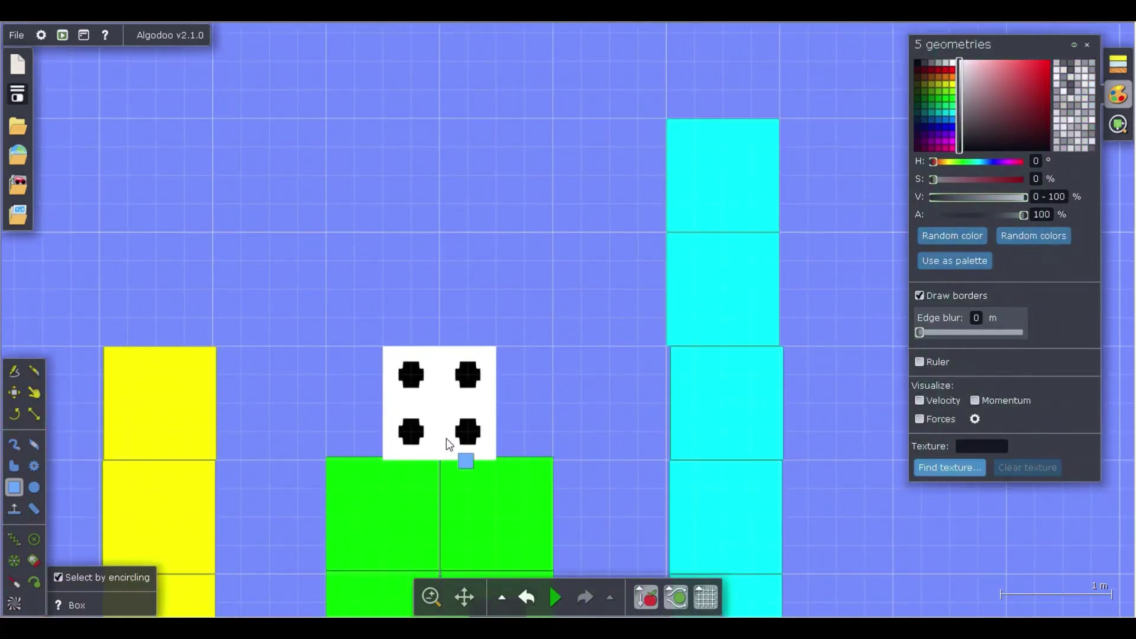
mouse_move(448, 444)
mouse_down()
mouse_move(762, 130)
mouse_move(735, 99)
mouse_up()
drag(593, 139, 546, 187)
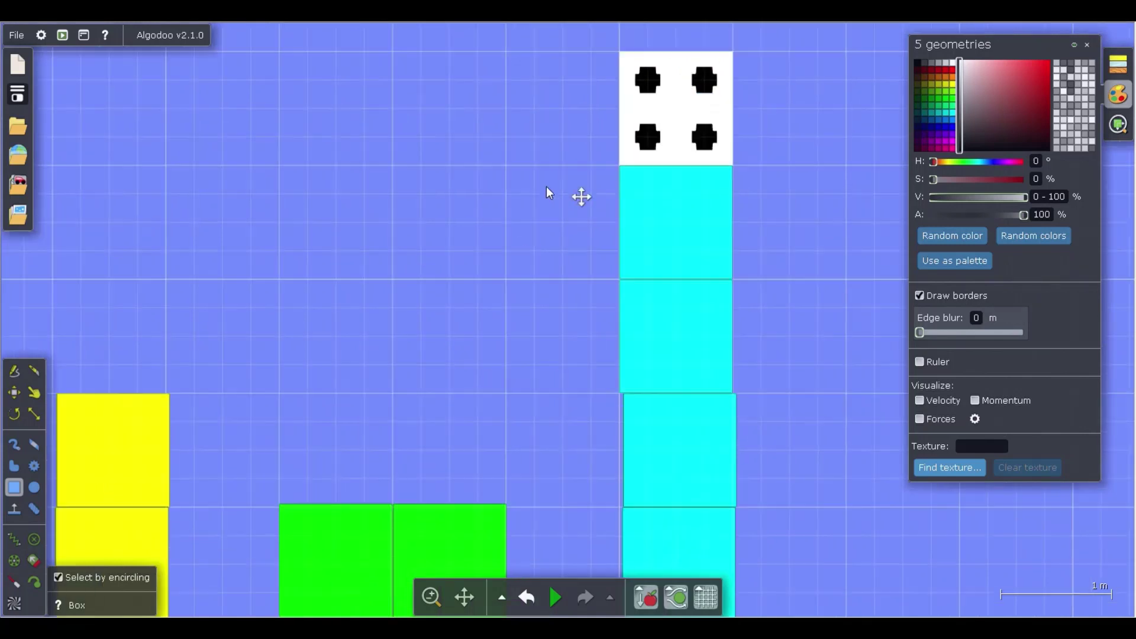
- Paste a fifth centre dot and set the die block on the ground right of the cyan tower
click(575, 302)
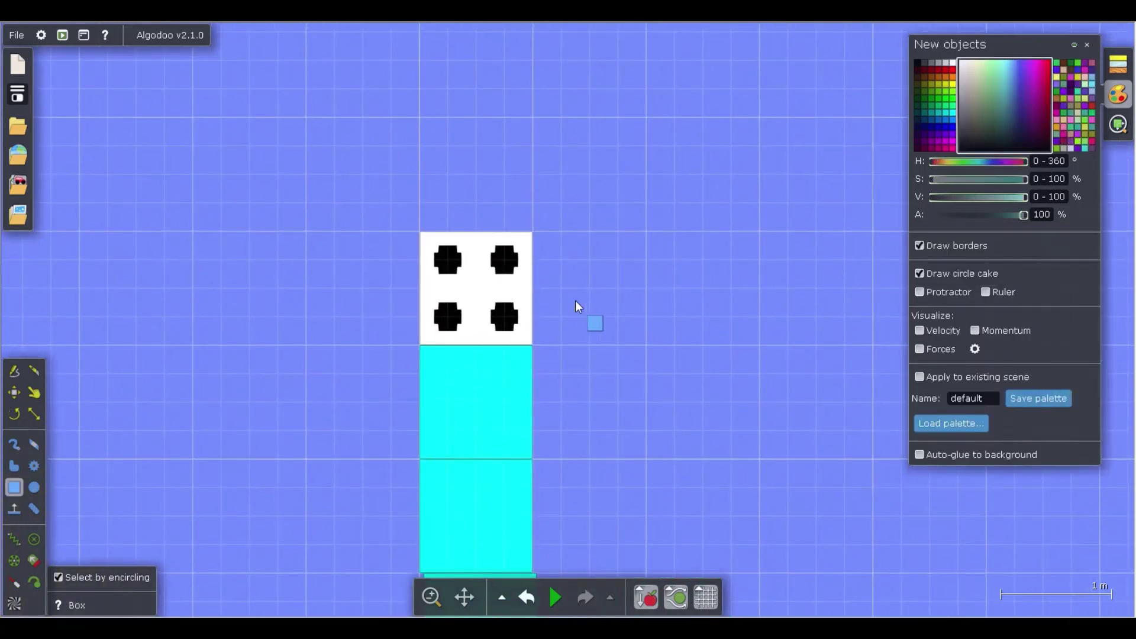
click(506, 328)
key(ctrl+v)
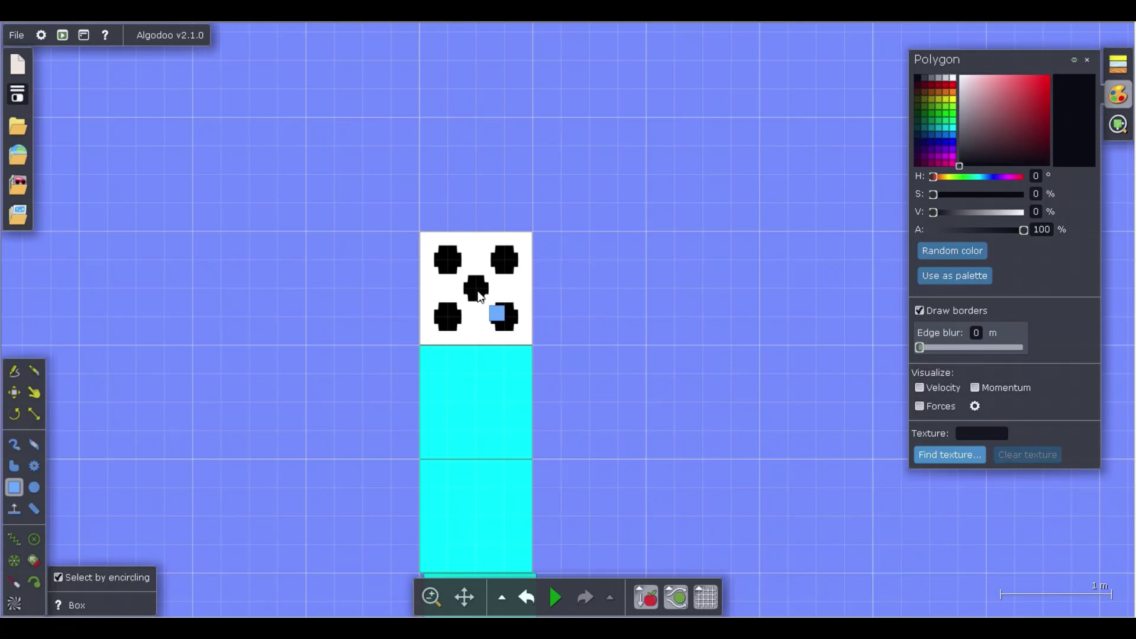
scroll(650, 278, down, 4)
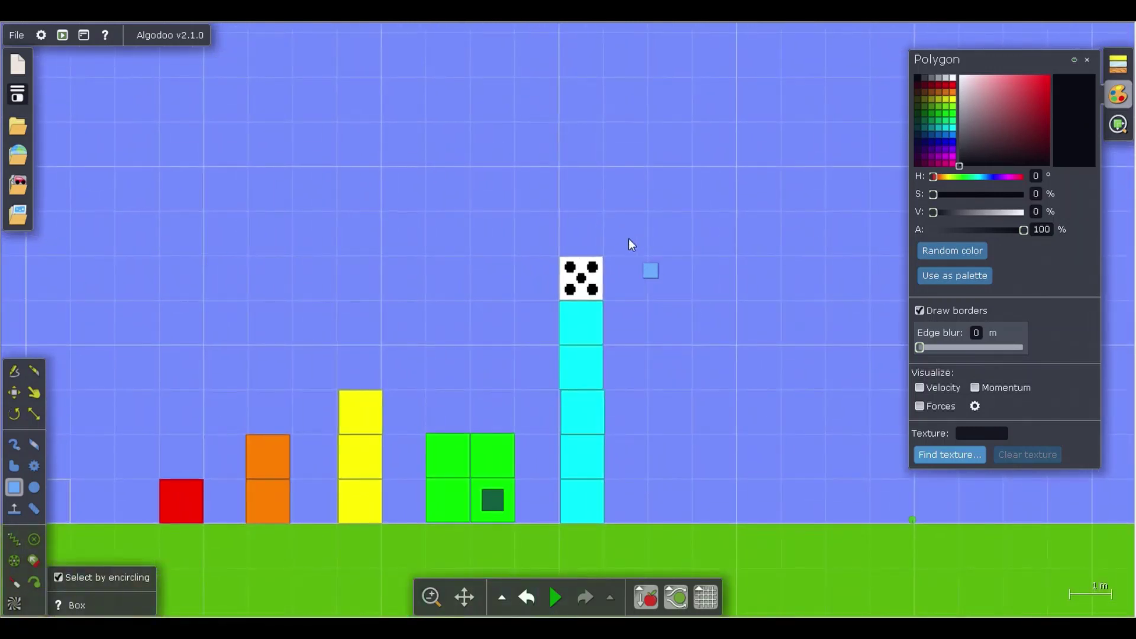
mouse_move(647, 210)
mouse_down()
mouse_move(560, 254)
mouse_move(553, 307)
mouse_move(668, 367)
mouse_move(692, 500)
mouse_move(671, 502)
mouse_up()
click(761, 473)
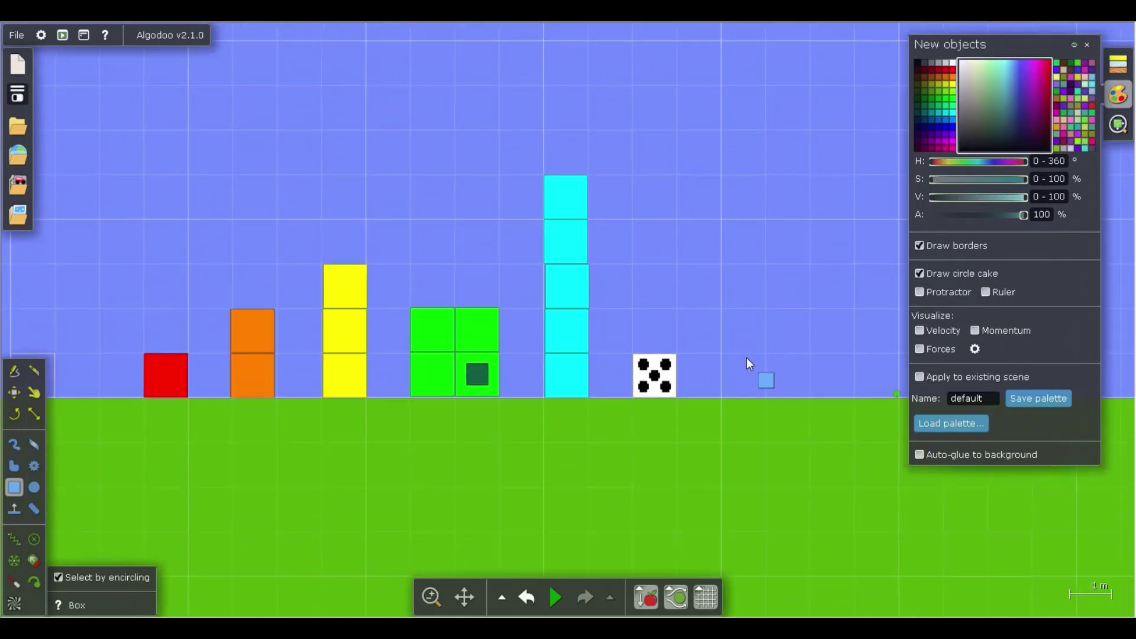
scroll(752, 368, up, 5)
- Shift the centre dot to the left-middle and paste a sixth dot onto the die
drag(496, 384, 468, 386)
key(ctrl+v)
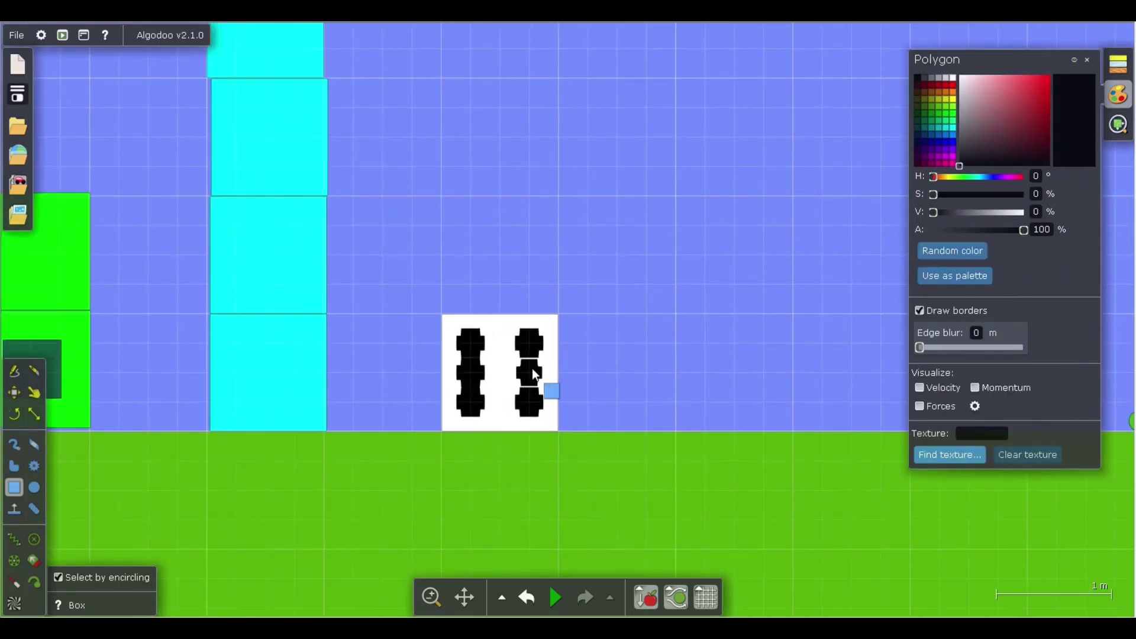
click(638, 346)
- Move the six-dot die block beside the upper part of the cyan tower
drag(675, 255, 446, 430)
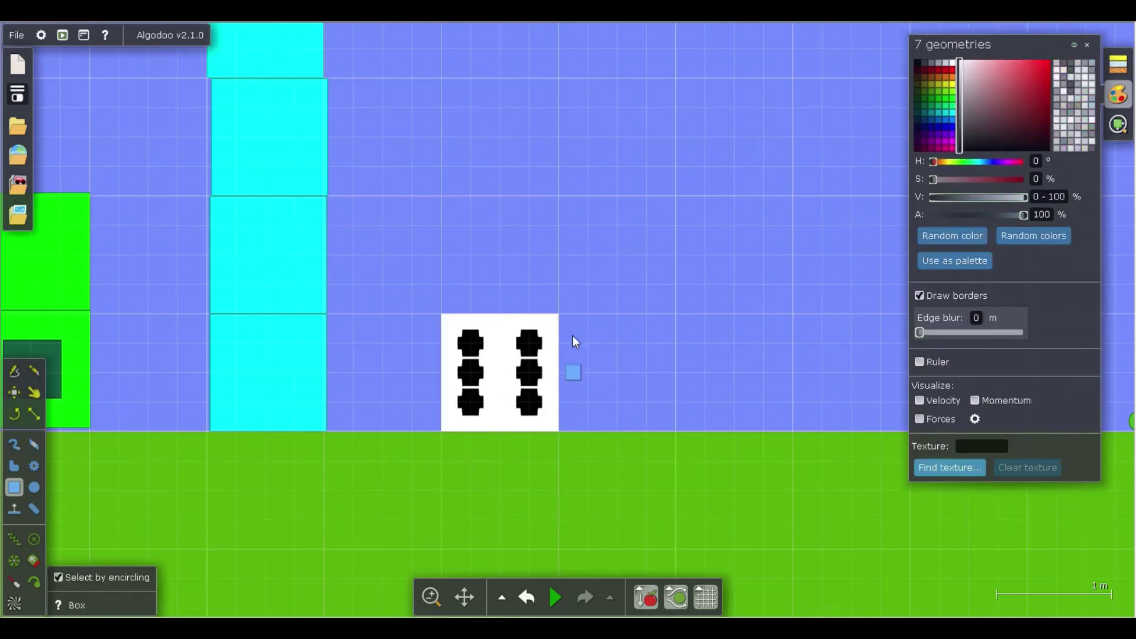
mouse_move(490, 165)
mouse_down()
mouse_move(522, 128)
mouse_move(582, 281)
mouse_move(556, 254)
mouse_move(581, 284)
mouse_up()
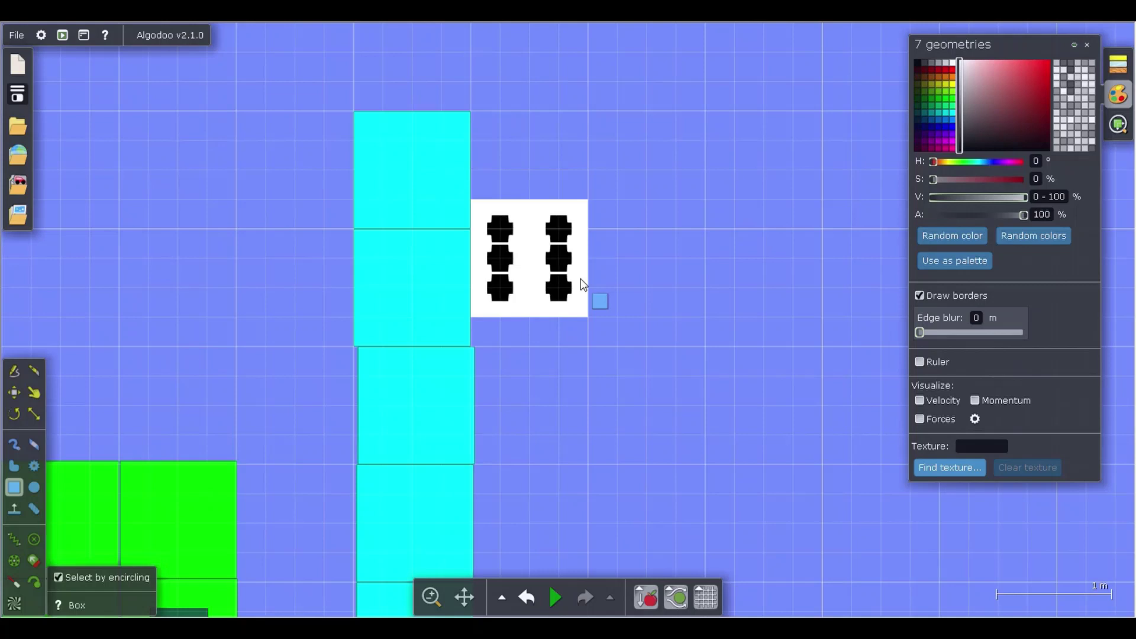
scroll(581, 284, up, 3)
click(674, 238)
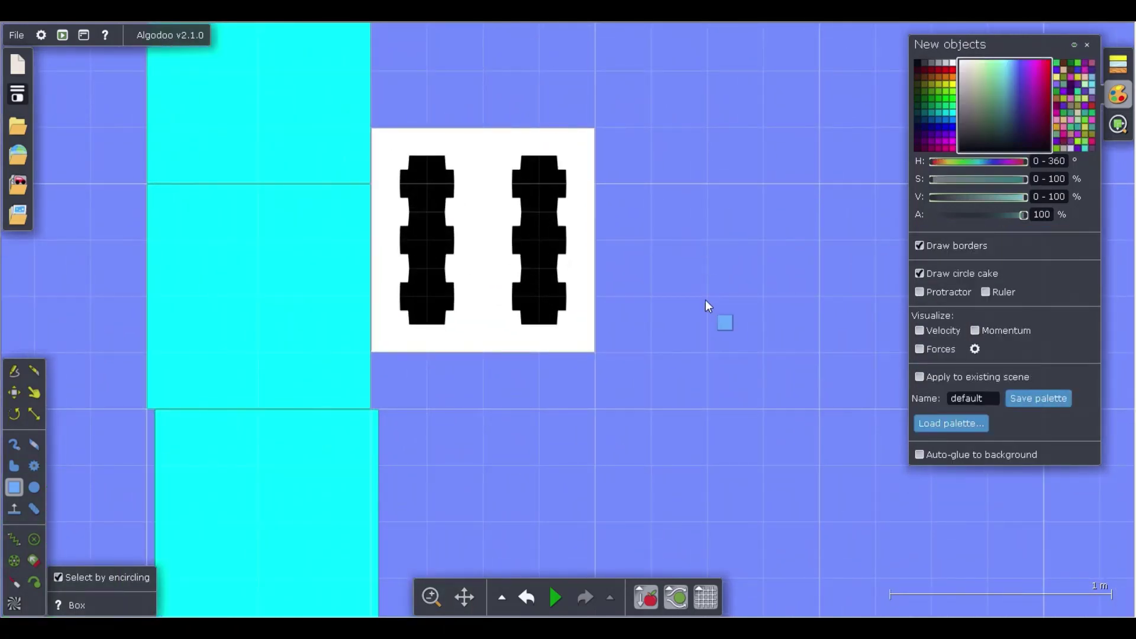
scroll(706, 300, down, 5)
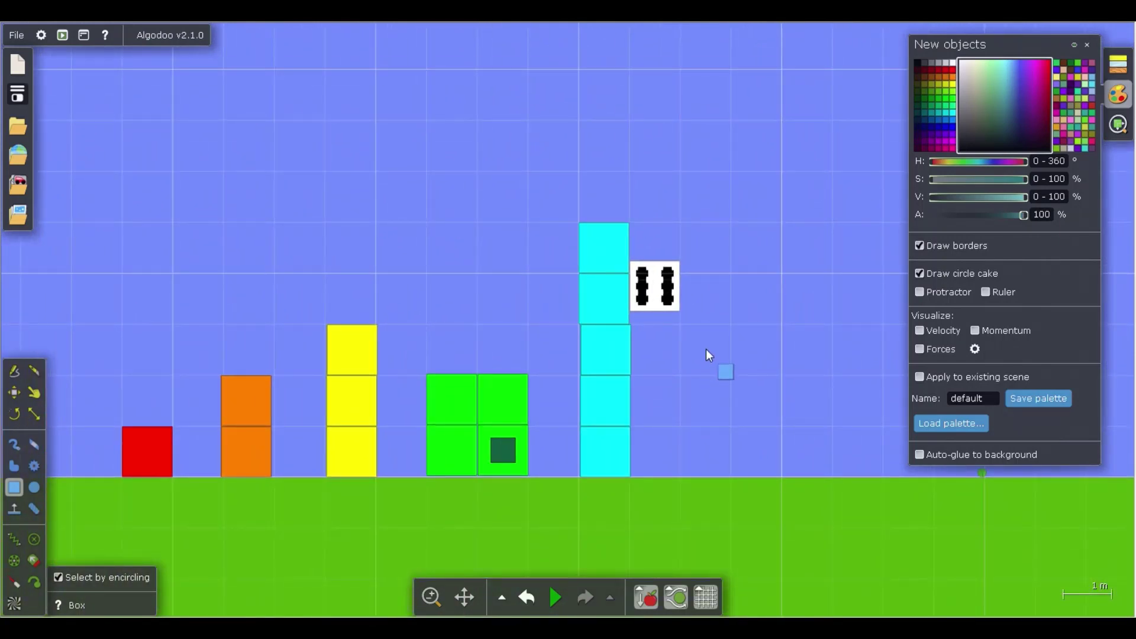
- Frame all the towers and set the lifted yellow column back on the ground
drag(706, 349, 772, 323)
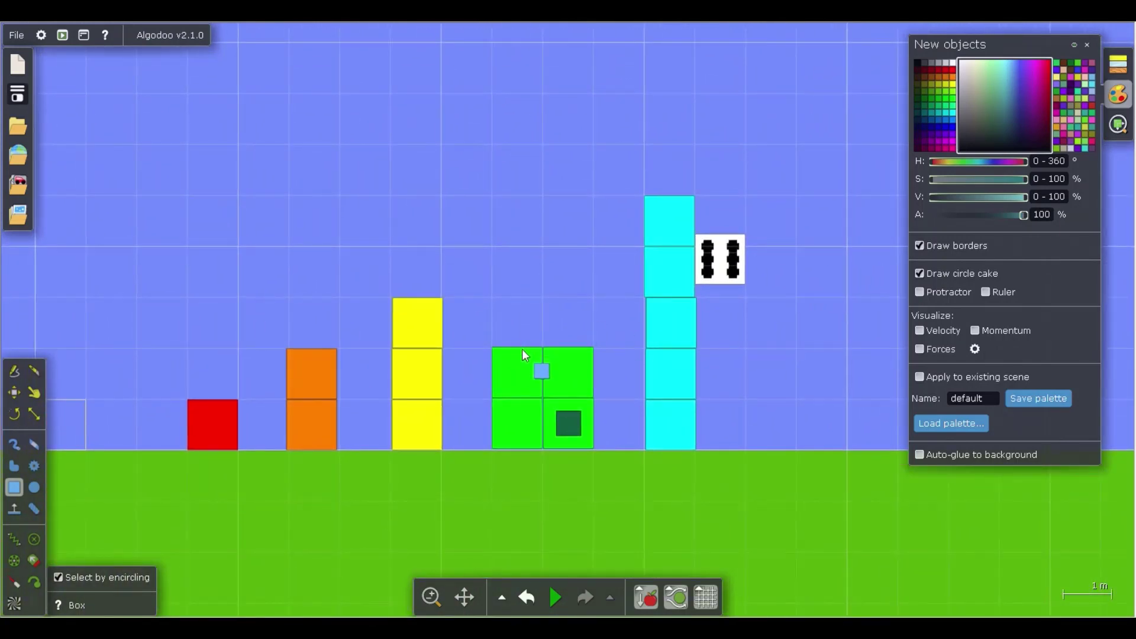
drag(478, 350, 490, 309)
mouse_move(324, 348)
mouse_down()
mouse_move(349, 364)
mouse_move(398, 301)
mouse_move(461, 462)
mouse_move(456, 449)
mouse_up()
mouse_move(433, 390)
mouse_down()
mouse_move(458, 287)
mouse_move(423, 416)
mouse_up()
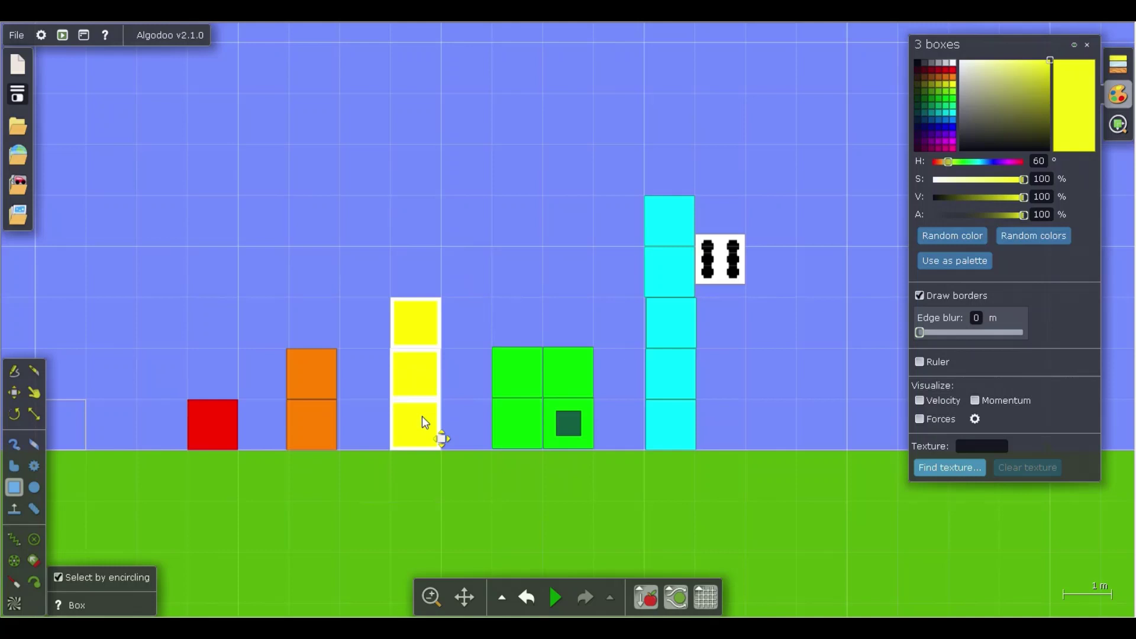
click(504, 311)
- Stack the red box on top of the cyan tower and colour all six boxes purple
click(231, 408)
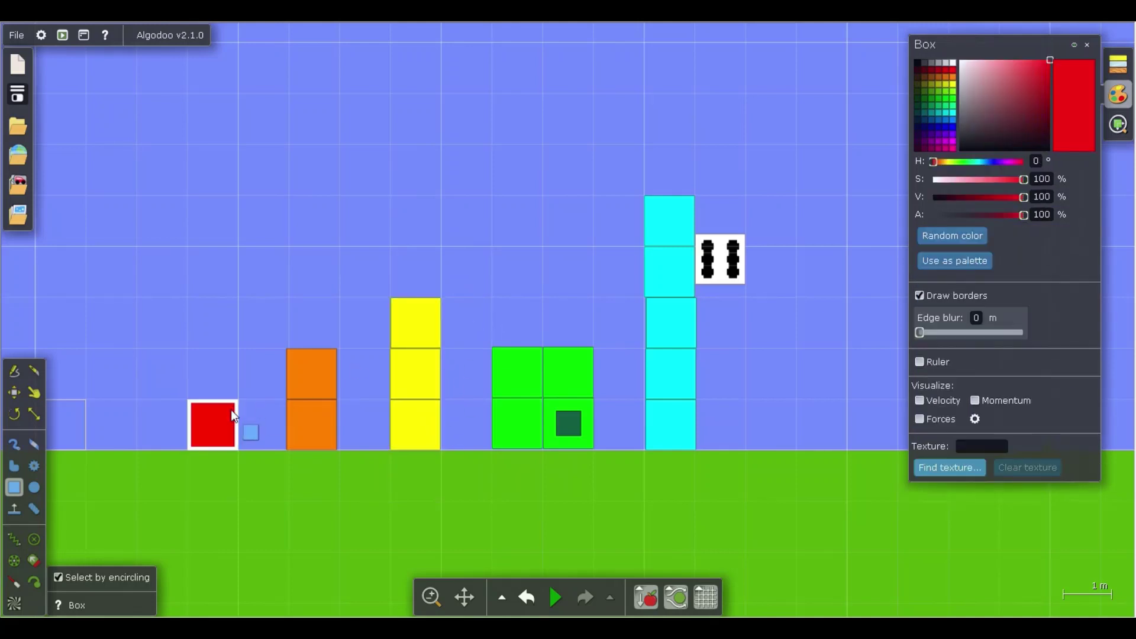
mouse_move(230, 409)
mouse_down()
mouse_move(299, 305)
mouse_move(381, 255)
mouse_move(502, 195)
mouse_move(655, 159)
mouse_move(673, 161)
mouse_move(726, 398)
mouse_move(702, 457)
mouse_up()
click(748, 109)
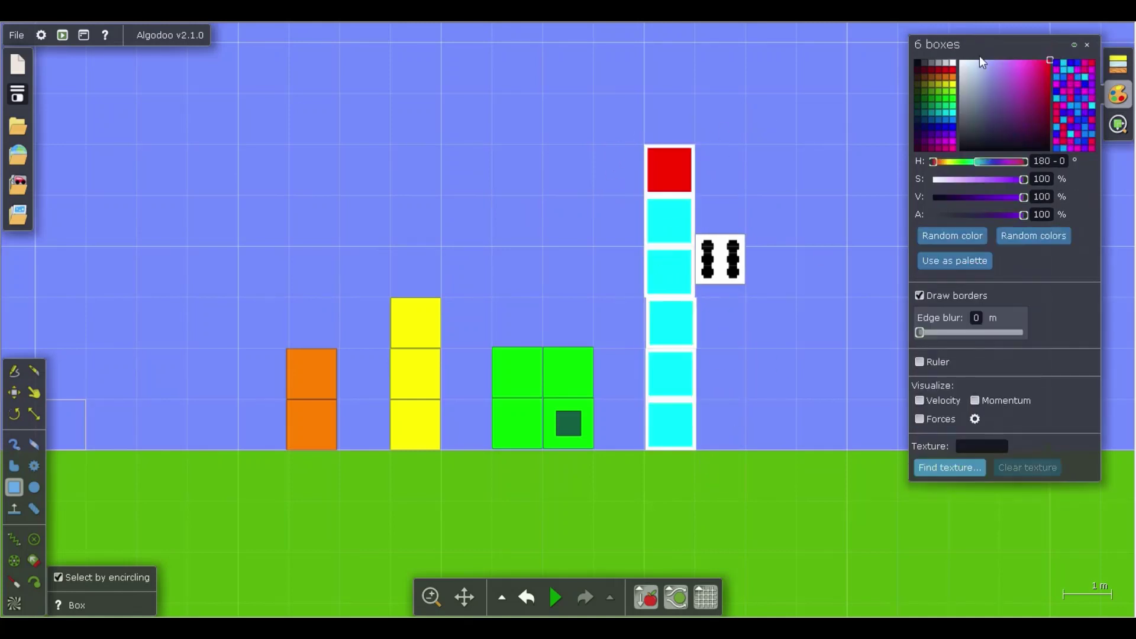
click(954, 134)
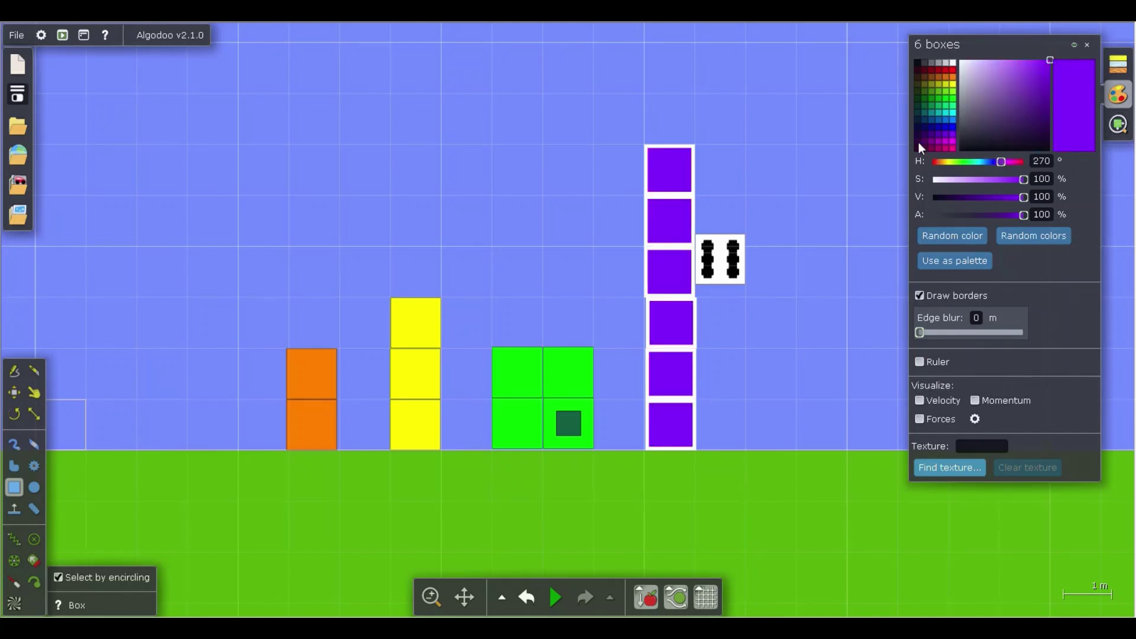
click(841, 162)
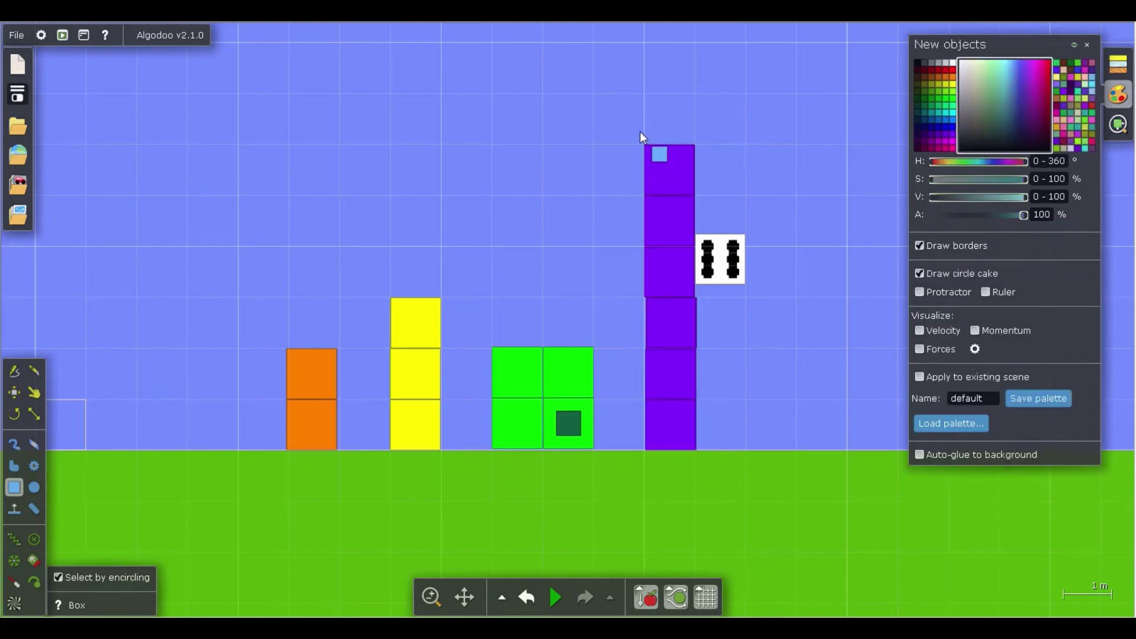
mouse_move(643, 145)
mouse_down()
mouse_move(637, 200)
mouse_move(695, 363)
mouse_move(702, 459)
mouse_up()
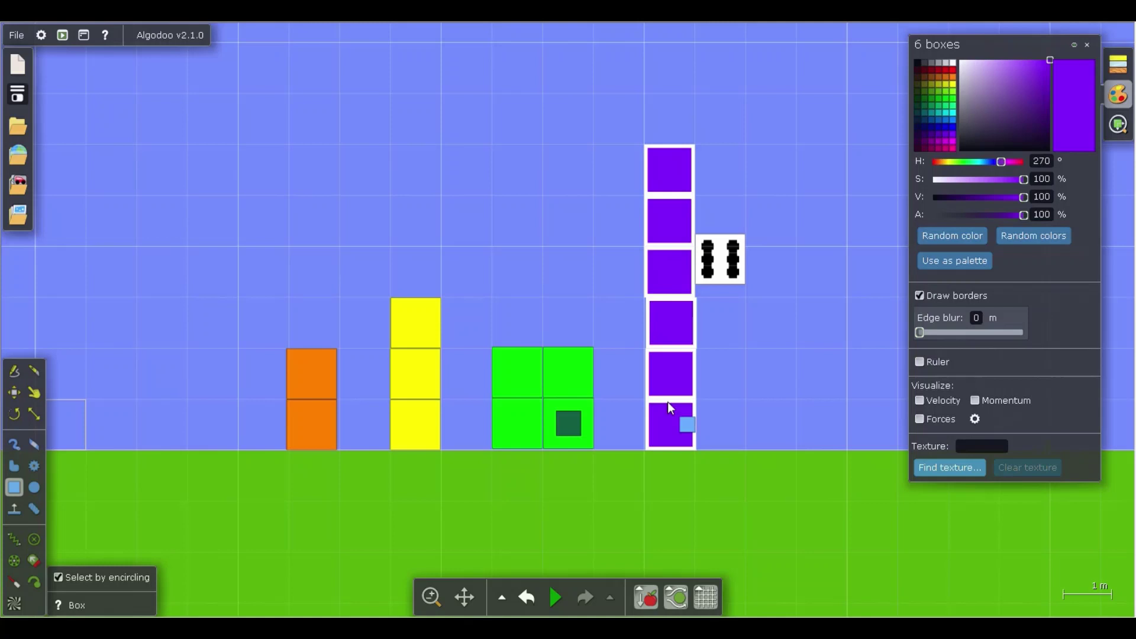
- Glue the six purple boxes together into one column
right_click(668, 406)
mouse_move(721, 550)
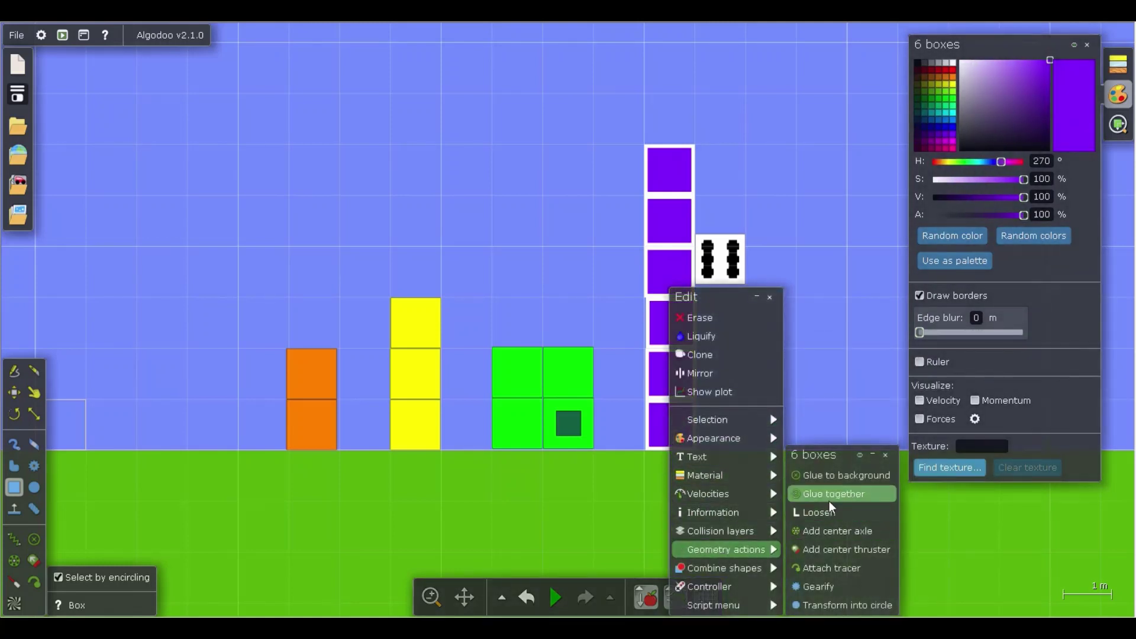
click(829, 499)
click(809, 285)
scroll(809, 286, up, 3)
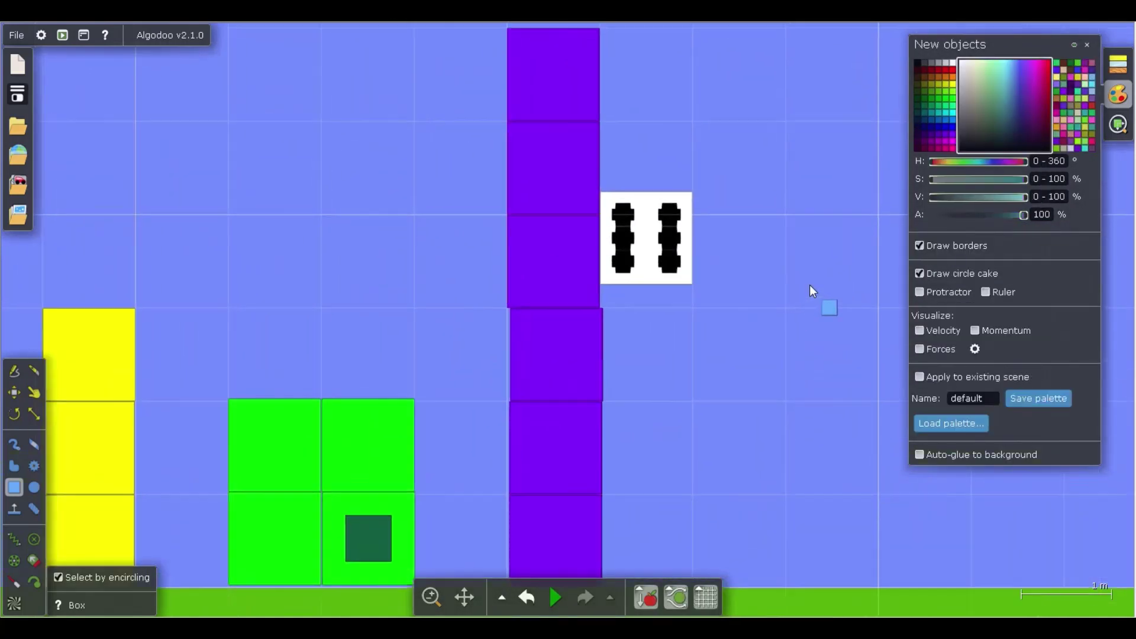
scroll(809, 285, down, 3)
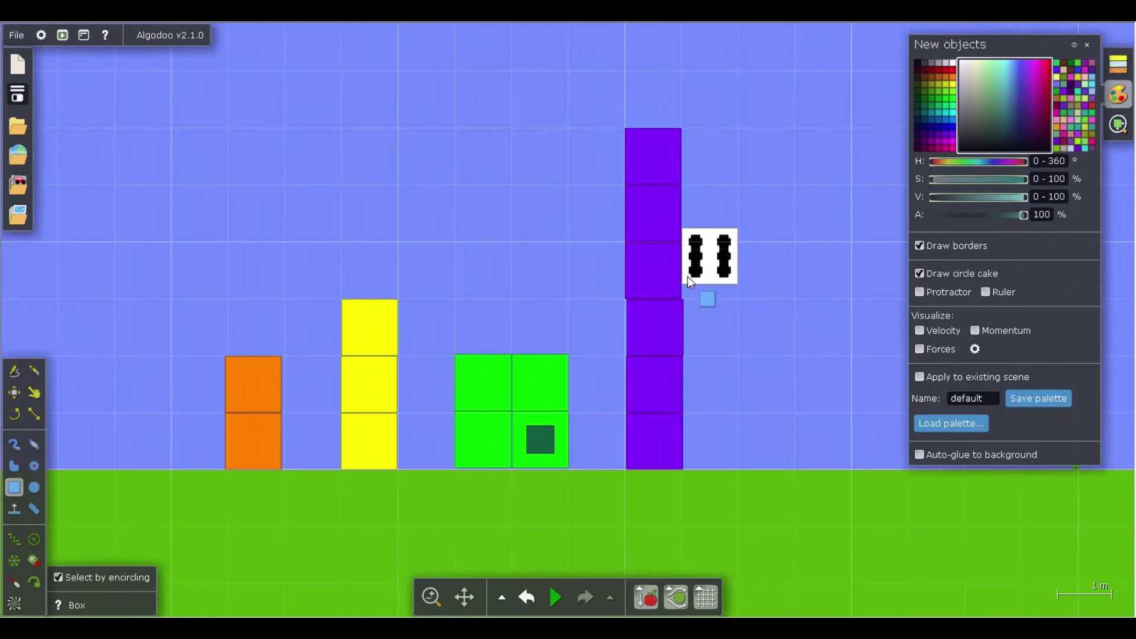
- Shift the purple column right and set the die block against its right side
click(689, 274)
drag(665, 294, 791, 298)
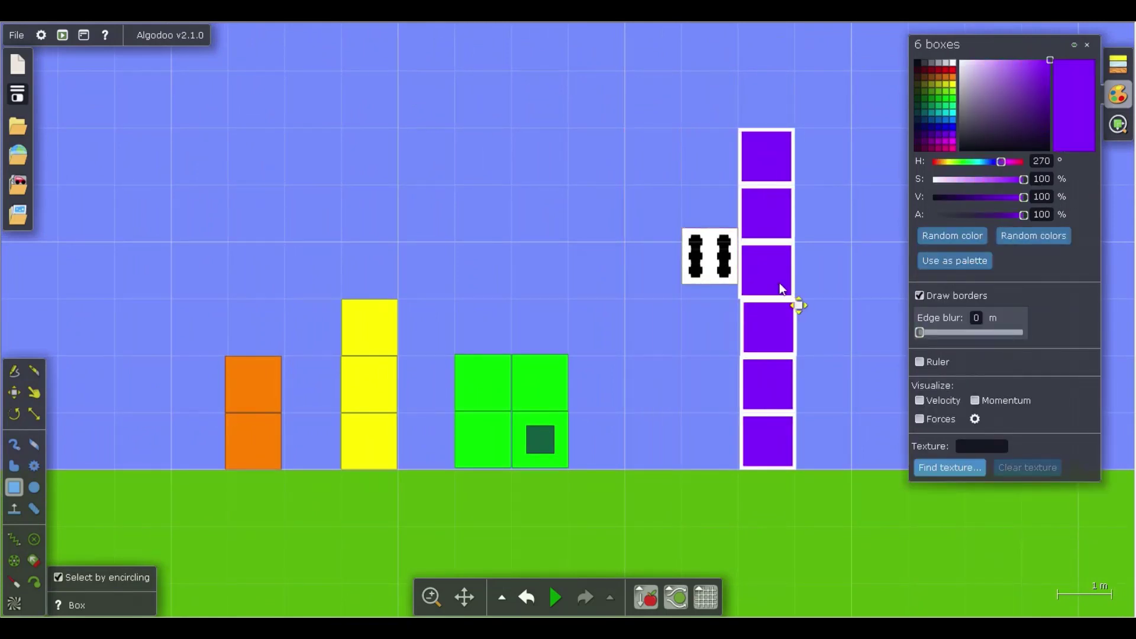
mouse_move(628, 204)
mouse_down()
mouse_move(631, 224)
mouse_move(747, 288)
mouse_move(865, 272)
mouse_move(829, 262)
mouse_move(827, 214)
mouse_up()
click(697, 246)
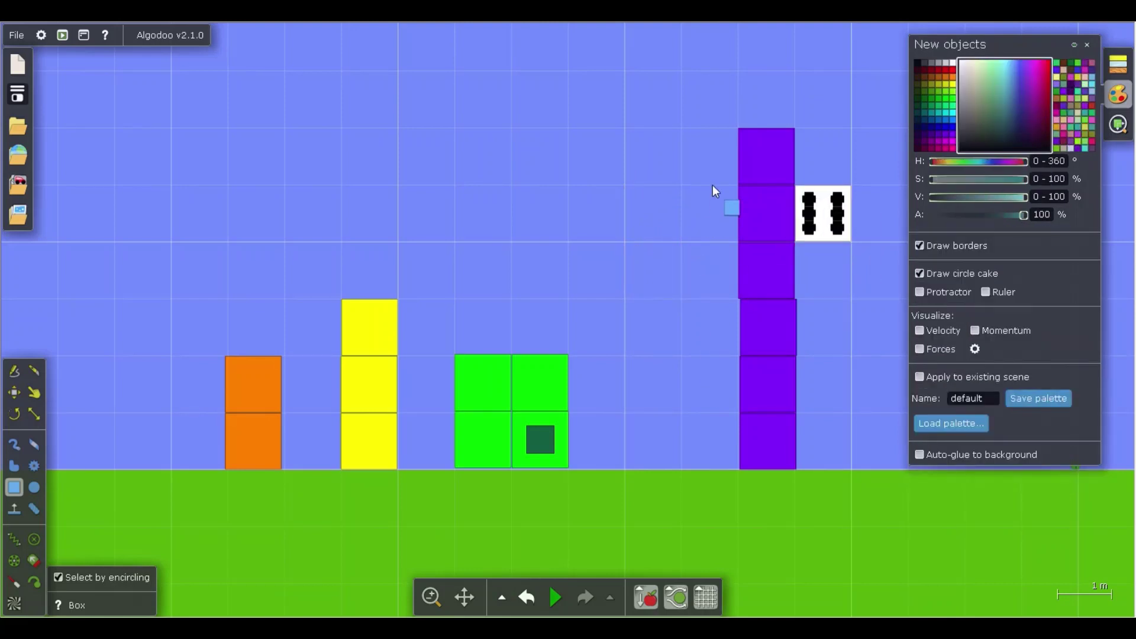
mouse_move(739, 186)
mouse_down()
mouse_move(814, 411)
mouse_move(826, 530)
mouse_up()
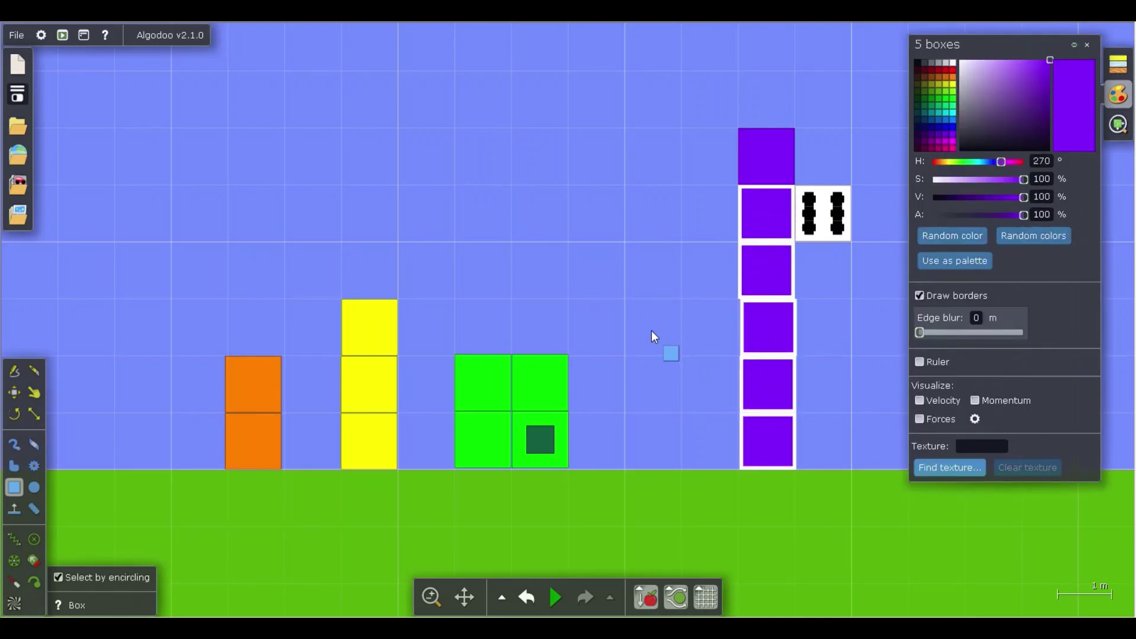
- Paste the five purple boxes as a new column and recolour it cyan
key(ctrl+v)
click(953, 112)
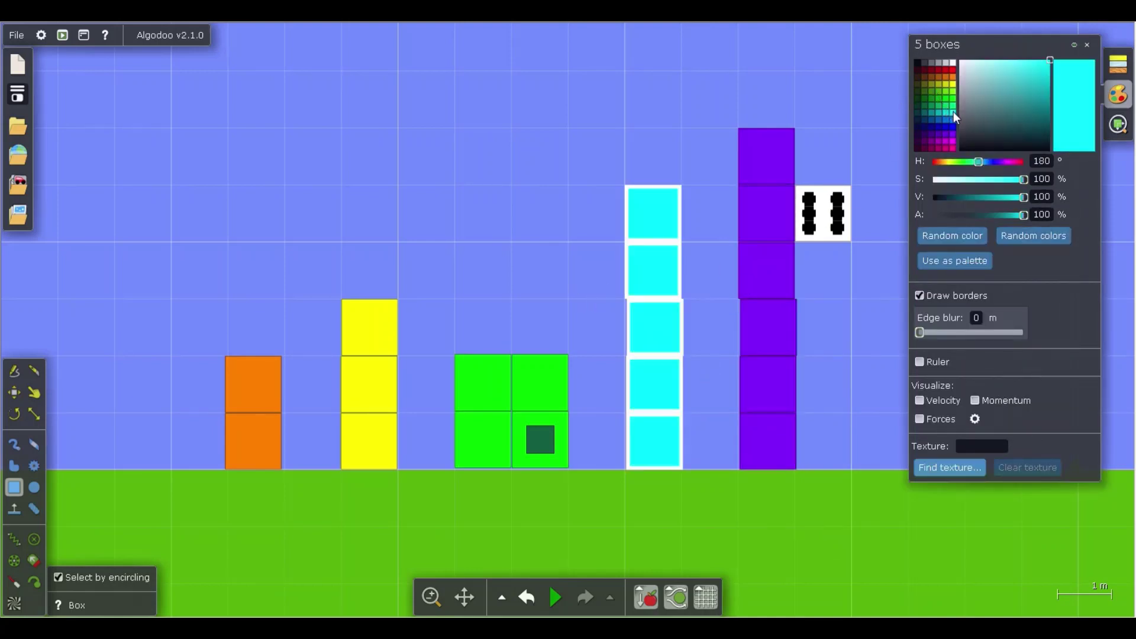
click(575, 196)
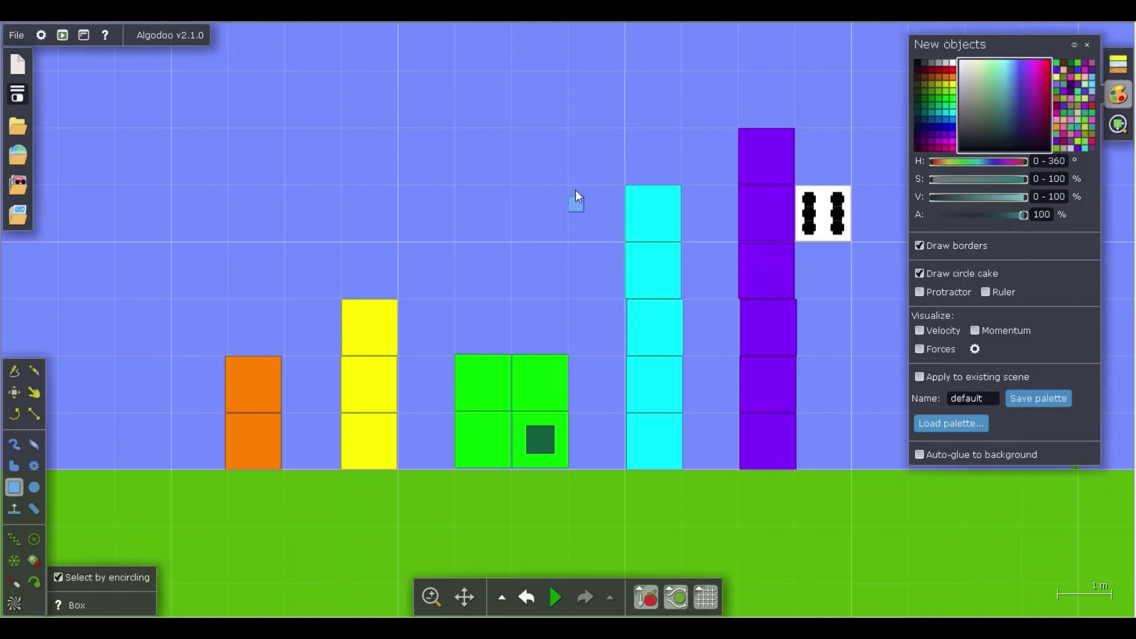
- Copy the top cyan box and turn the copy into a red single block
click(658, 218)
key(ctrl+c)
key(ctrl+v)
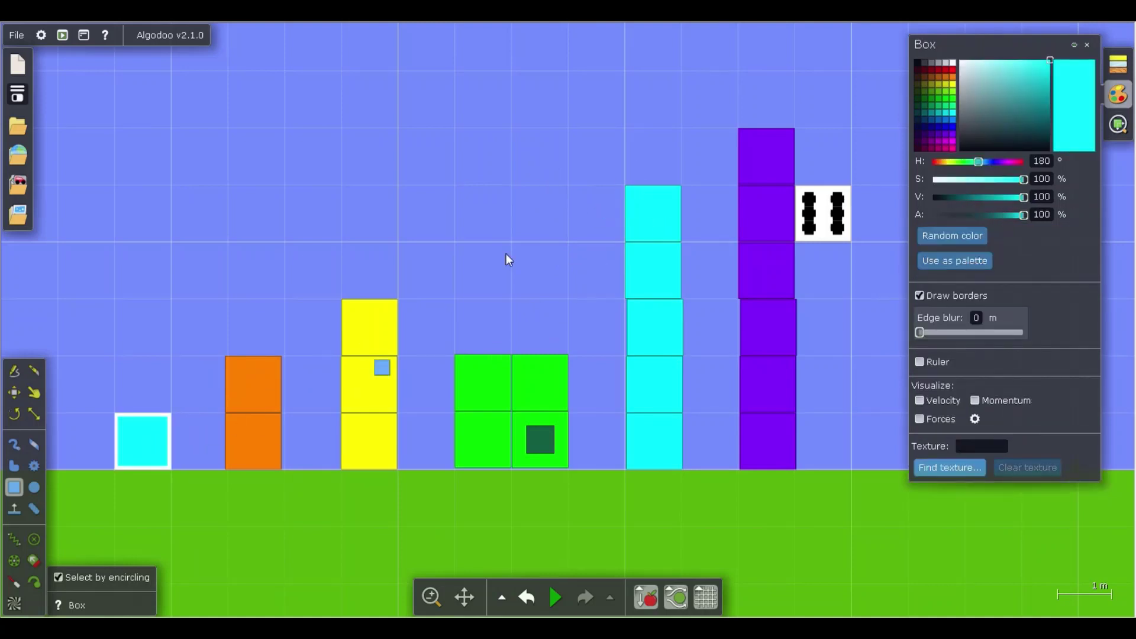
click(949, 71)
click(266, 267)
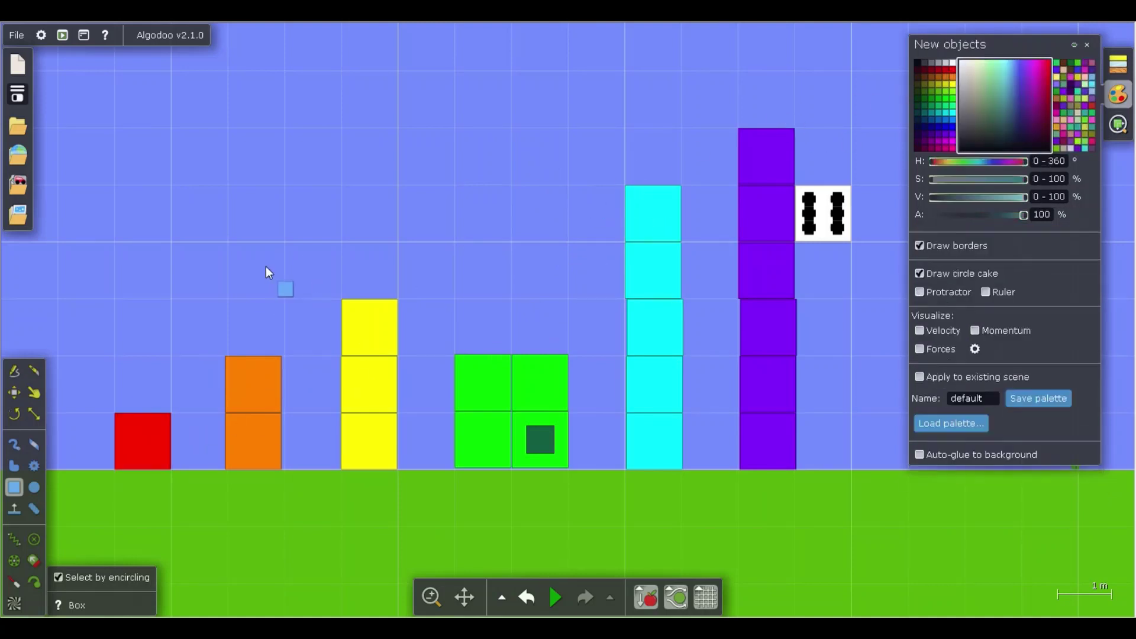
- Move the empty outline box one grid cell to the right
key(Left)
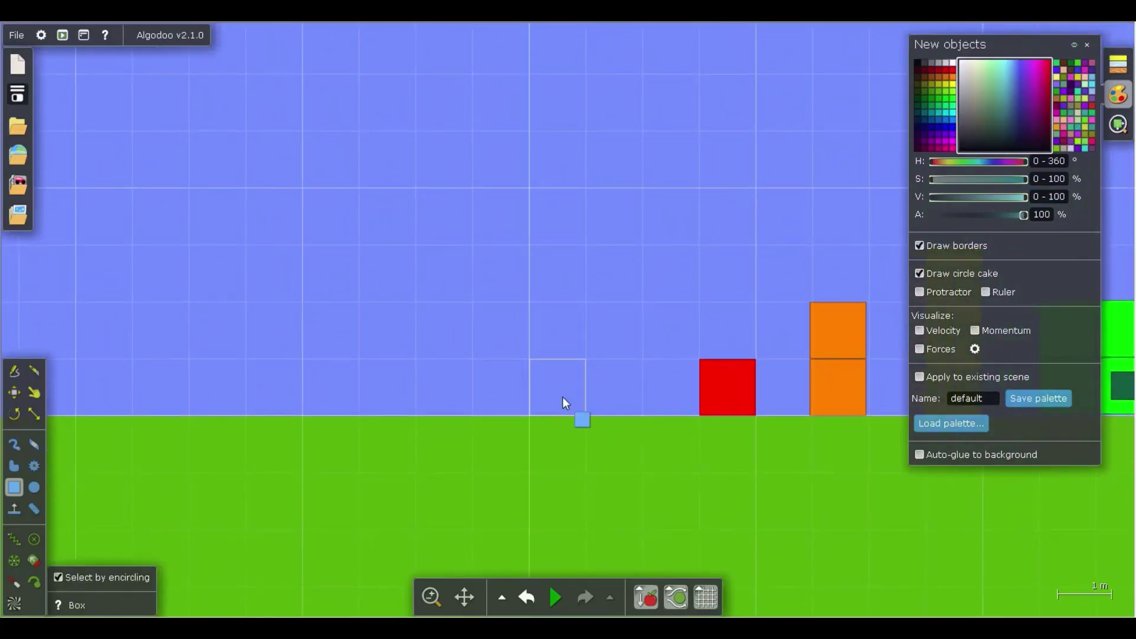
drag(564, 396, 624, 394)
click(690, 261)
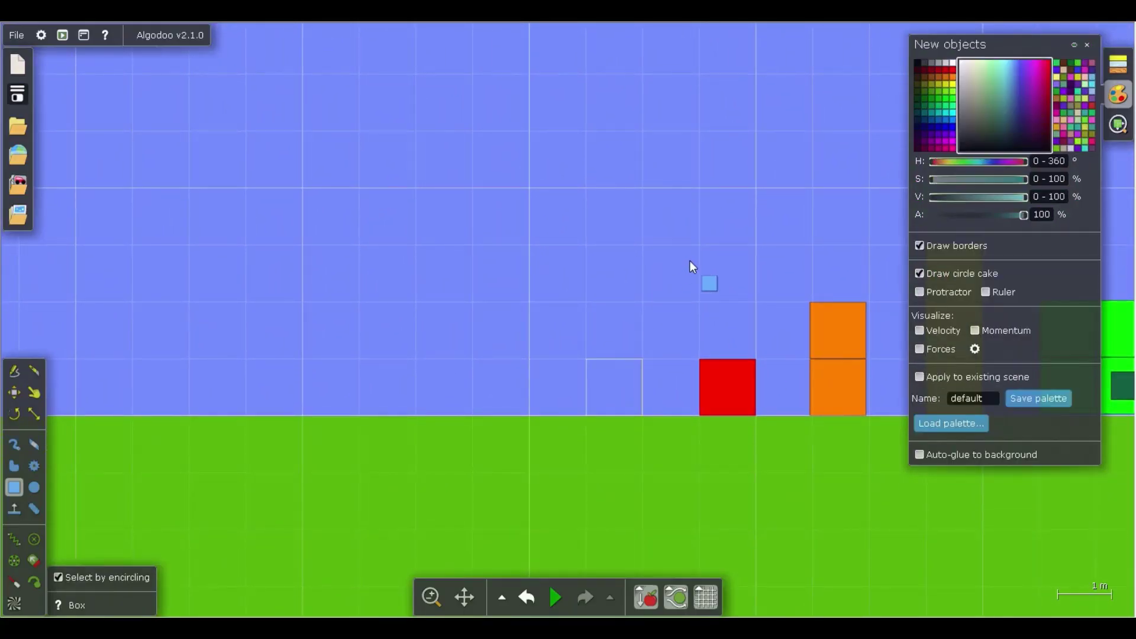
scroll(593, 281, down, 4)
scroll(594, 281, down, 2)
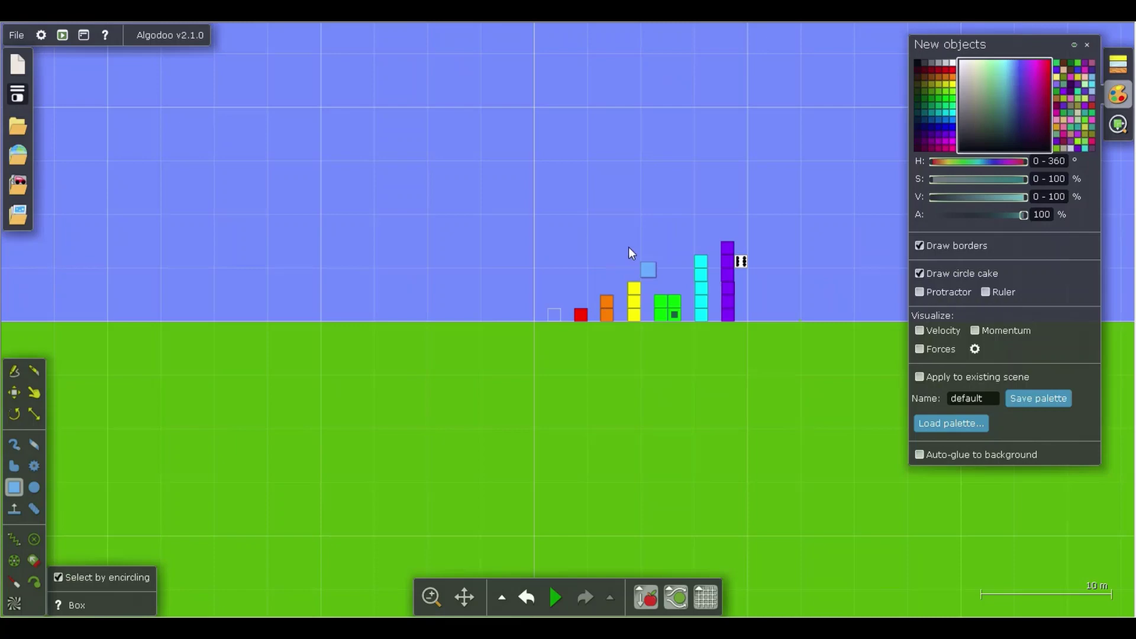
scroll(607, 241, up, 3)
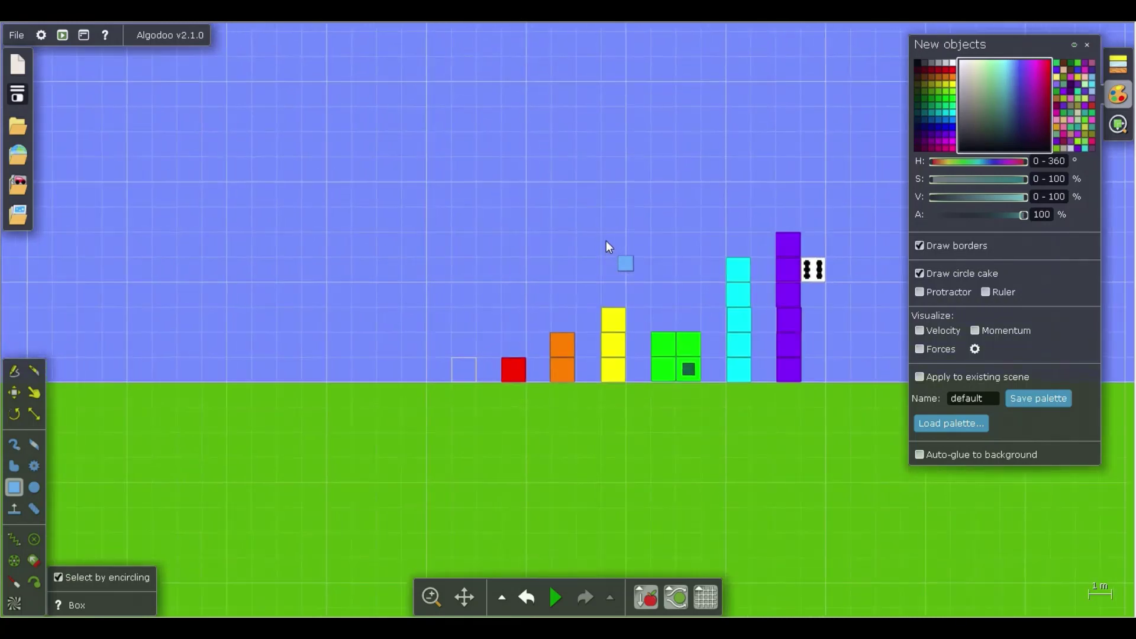
scroll(606, 241, up, 4)
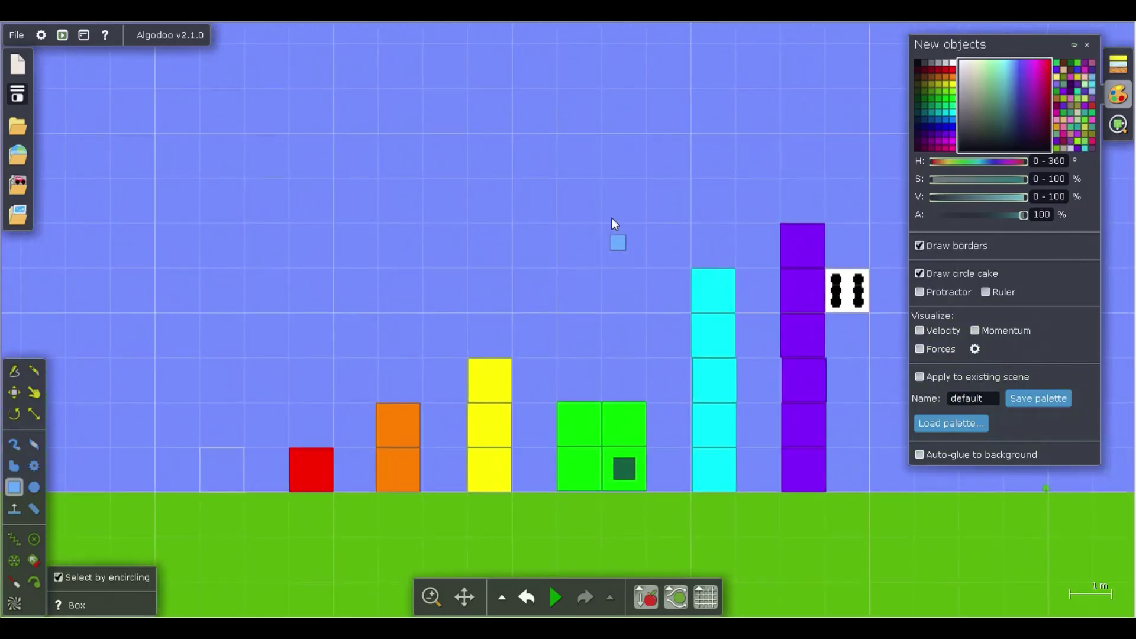
scroll(453, 219, up, 5)
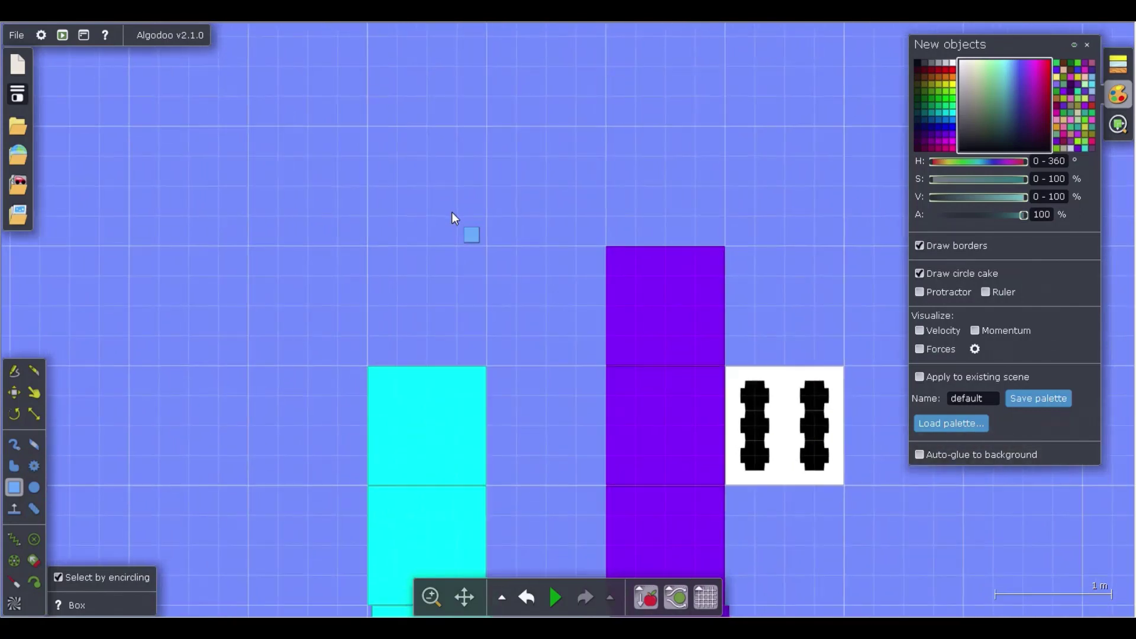
scroll(452, 213, down, 2)
scroll(452, 213, up, 2)
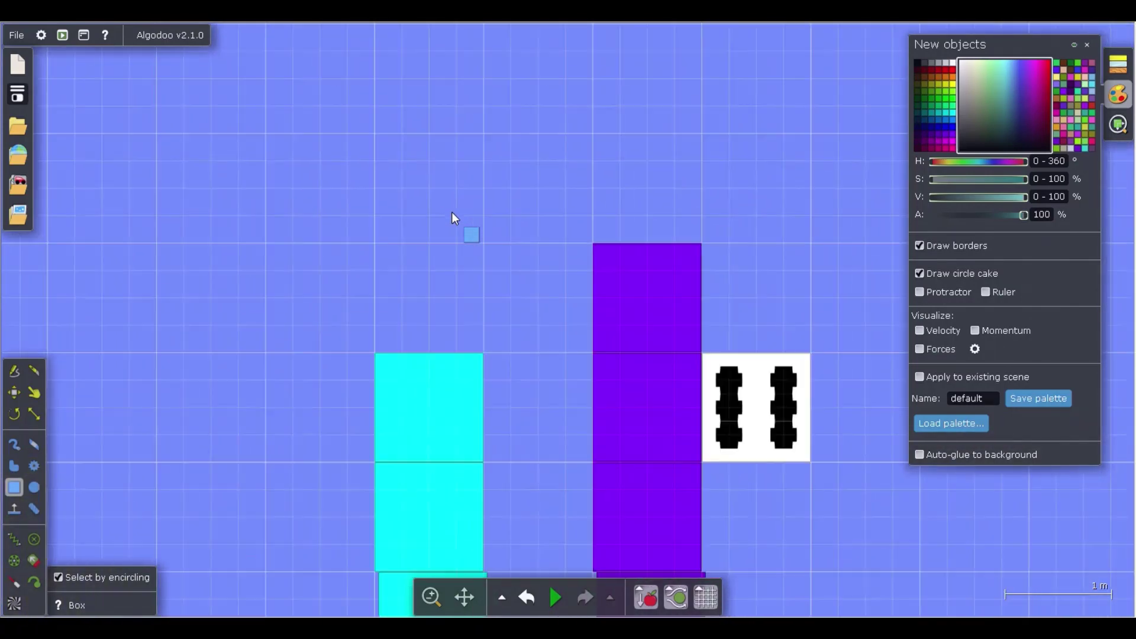
scroll(453, 213, down, 4)
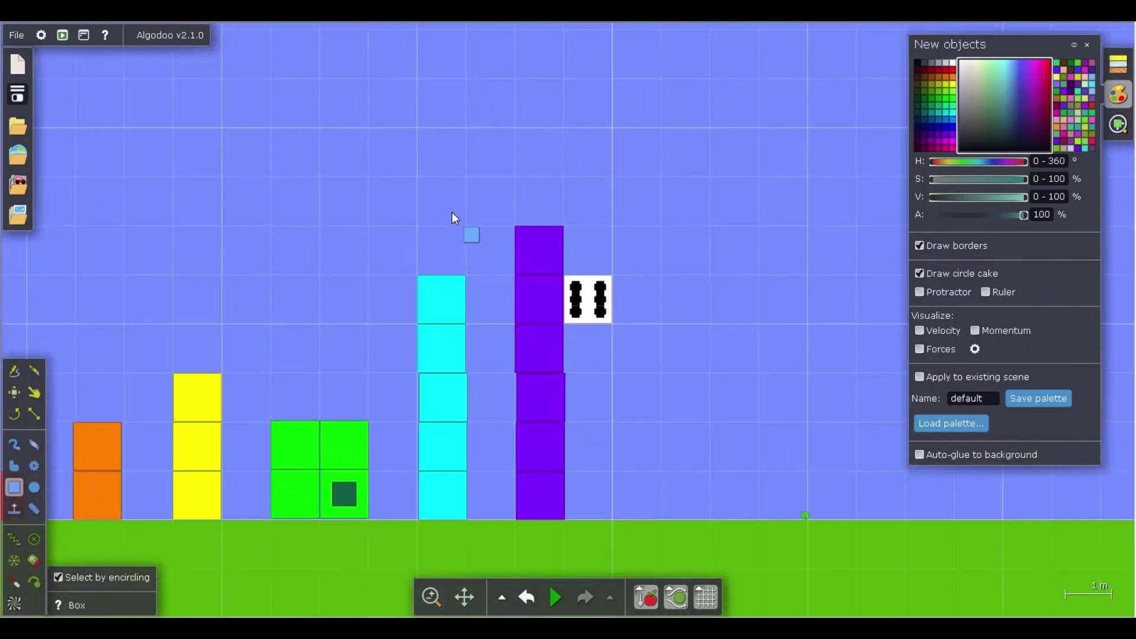
scroll(452, 218, down, 1)
mouse_move(536, 350)
mouse_down()
mouse_move(604, 464)
mouse_move(574, 437)
mouse_move(536, 362)
mouse_up()
- Unglue the purple tower into six separate blocks via Geometry actions
right_click(536, 363)
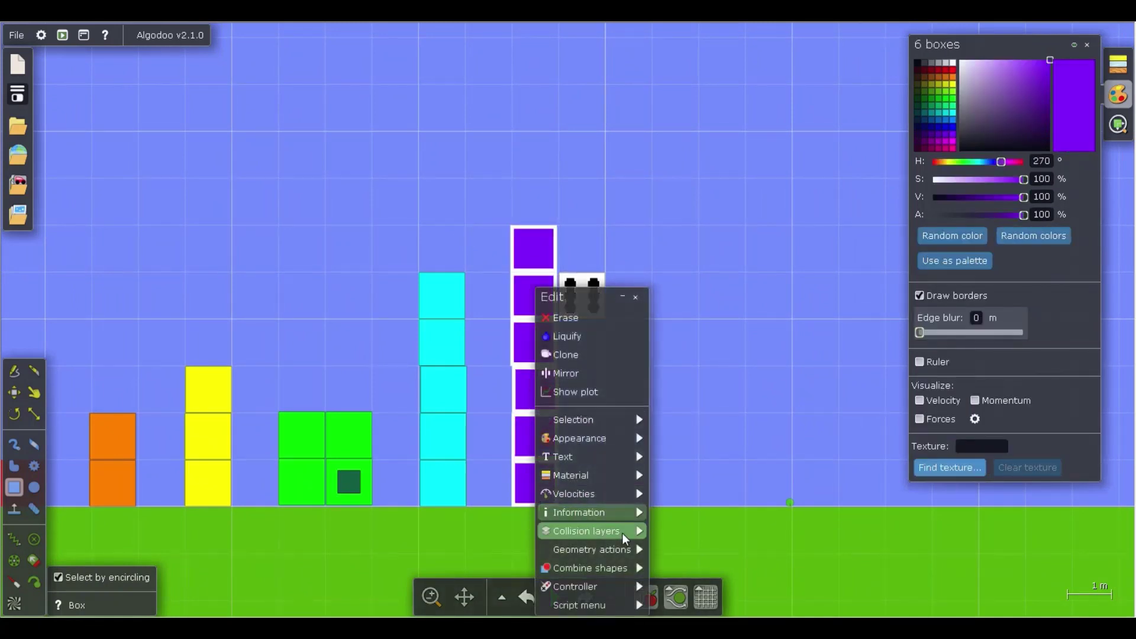
mouse_move(600, 551)
click(683, 512)
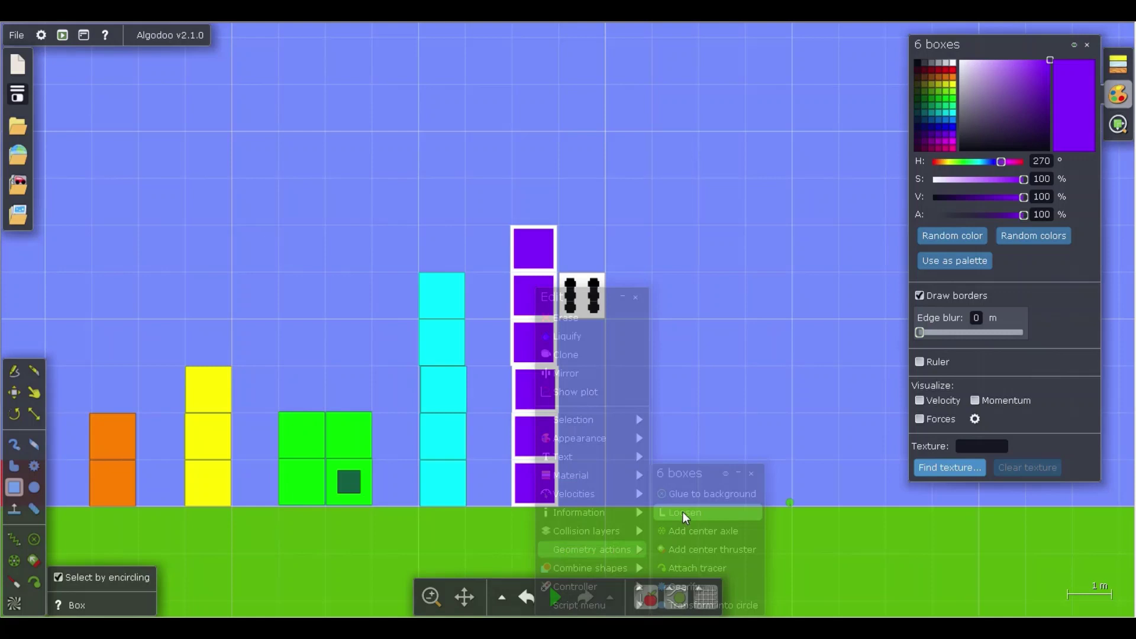
- Move the top three purple blocks into a second column beside the bottom three
mouse_move(539, 344)
mouse_down()
mouse_move(595, 471)
mouse_move(588, 483)
mouse_up()
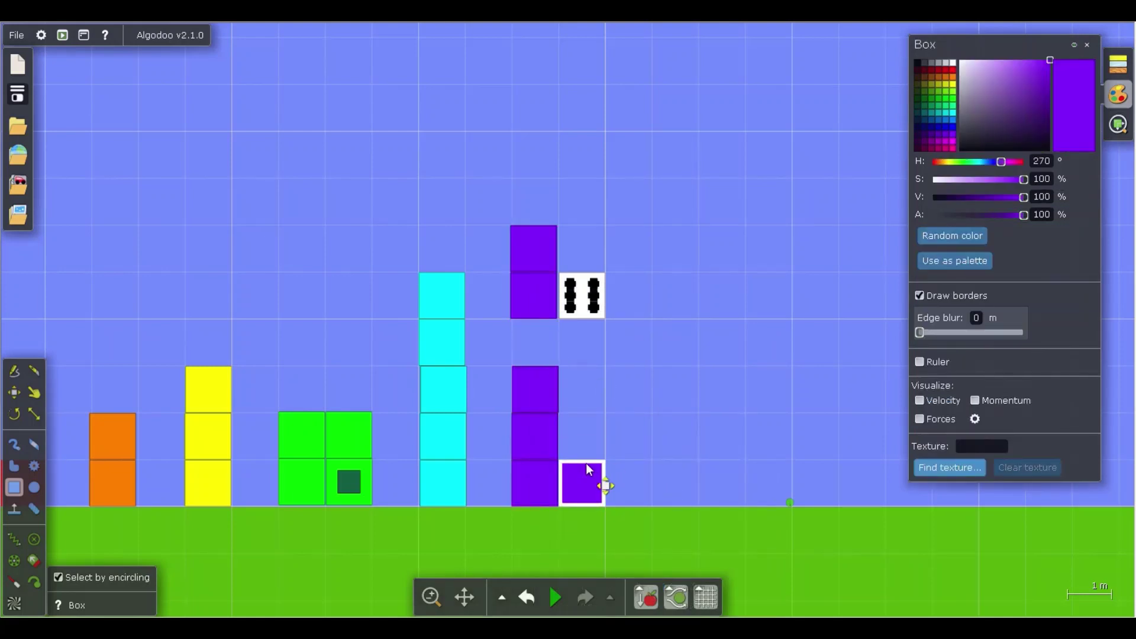
mouse_move(531, 296)
mouse_down()
mouse_move(606, 417)
mouse_move(528, 368)
mouse_move(539, 291)
mouse_move(606, 458)
mouse_move(586, 436)
mouse_up()
mouse_move(524, 260)
mouse_down()
mouse_move(597, 410)
mouse_move(581, 390)
mouse_up()
- Drag the six-dot die down against the middle of the purple 2×3 block's right side
click(621, 312)
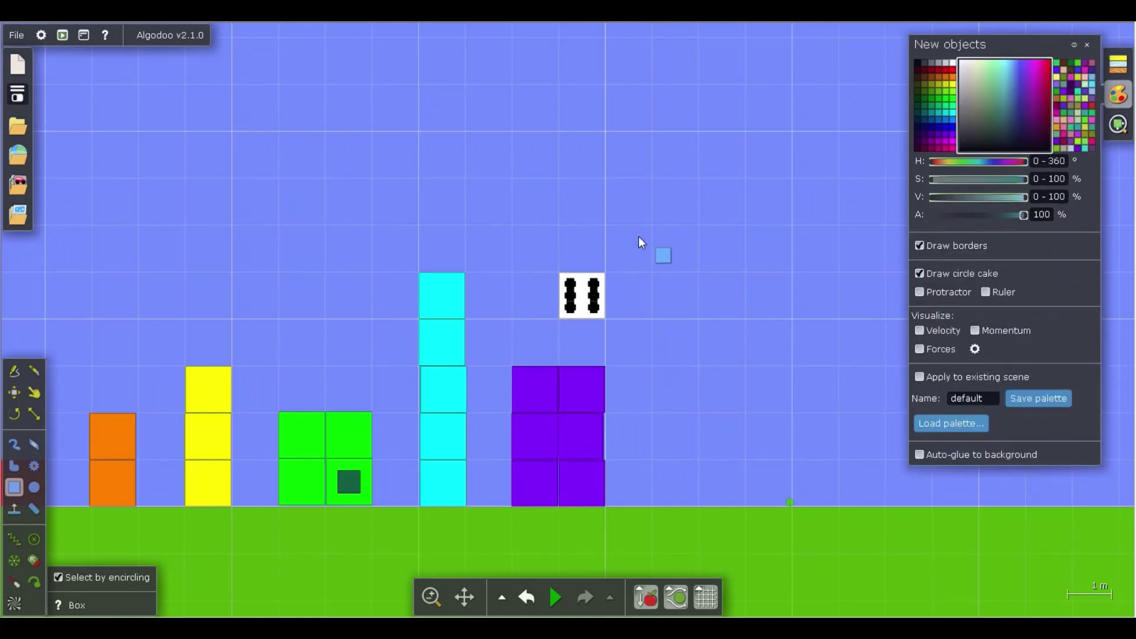
click(586, 299)
mouse_move(595, 313)
mouse_down()
mouse_move(643, 429)
mouse_move(640, 454)
mouse_up()
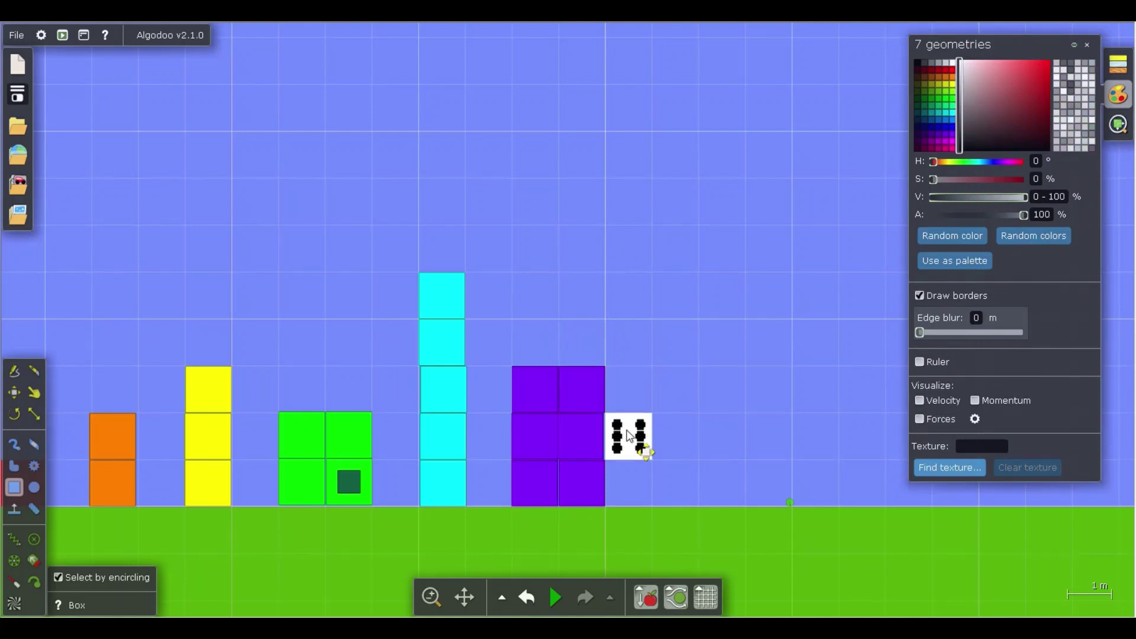
click(654, 367)
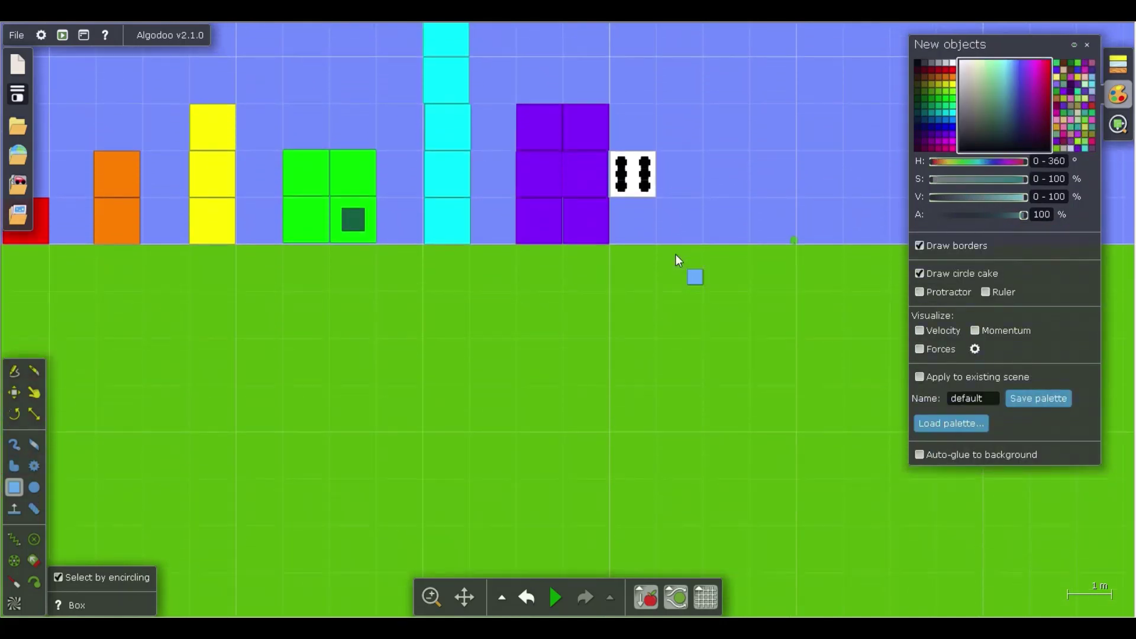
scroll(666, 184, up, 5)
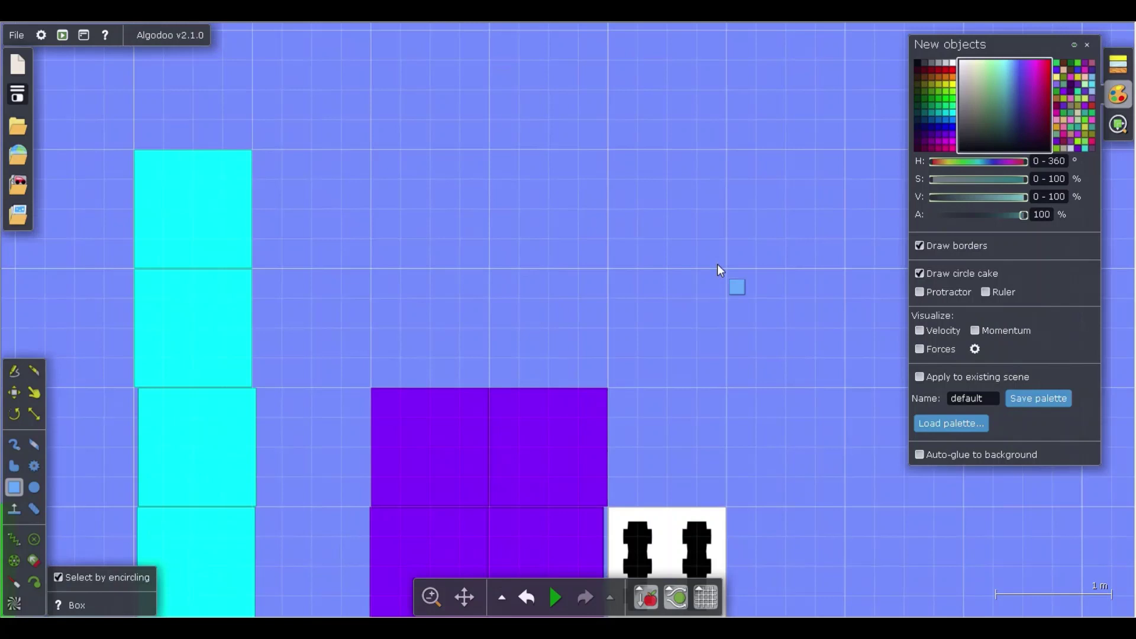
scroll(718, 264, down, 4)
drag(760, 372, 756, 324)
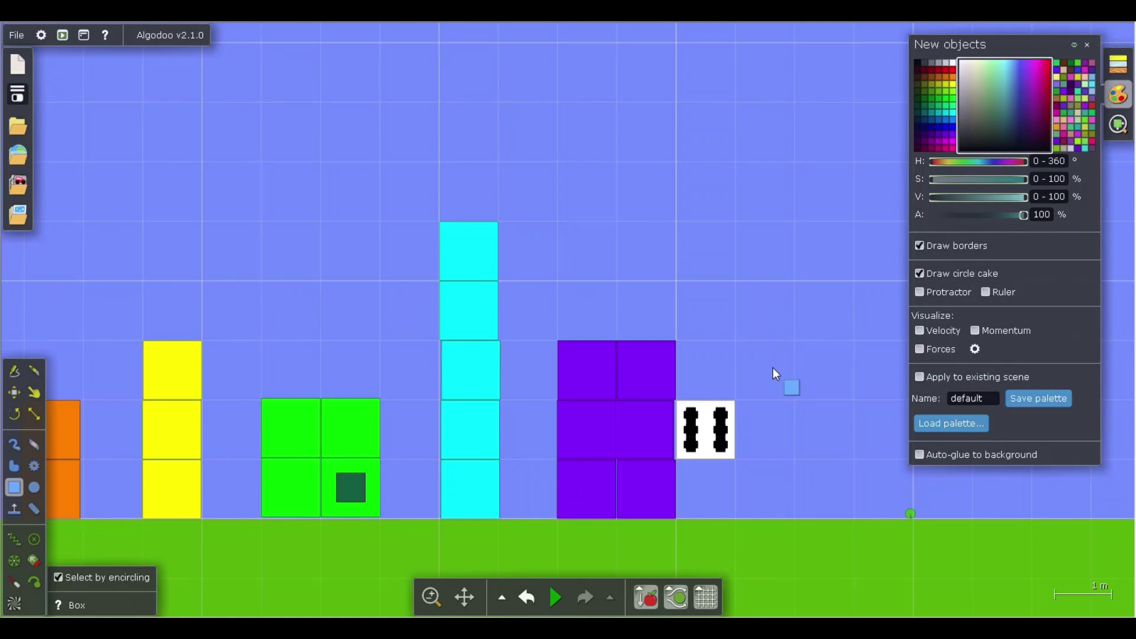
drag(773, 369, 784, 344)
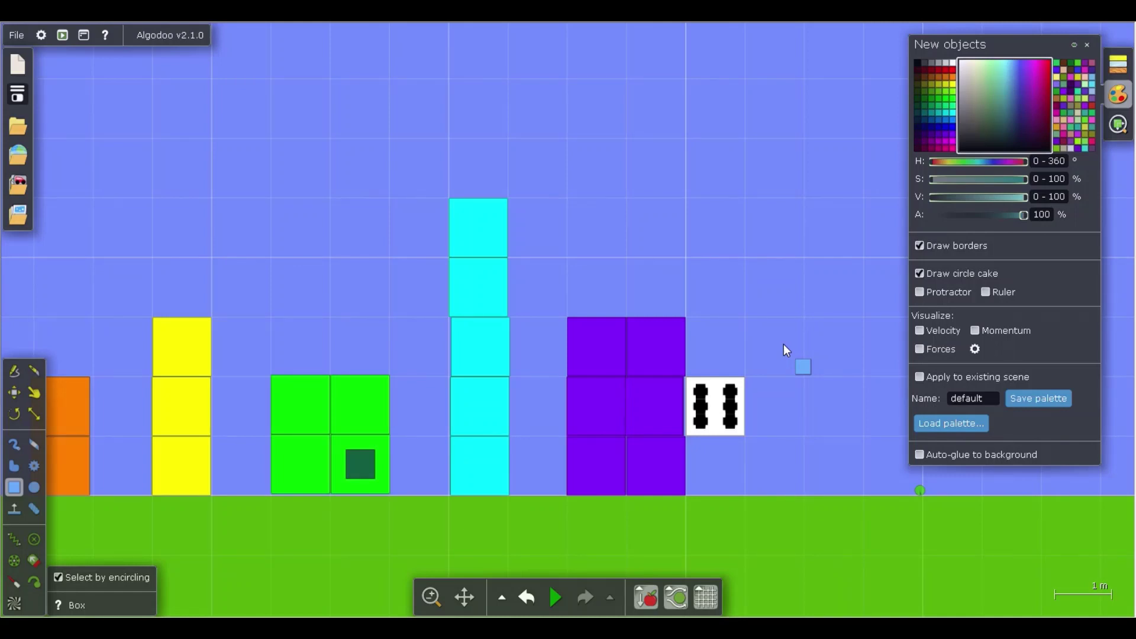
scroll(784, 343, down, 3)
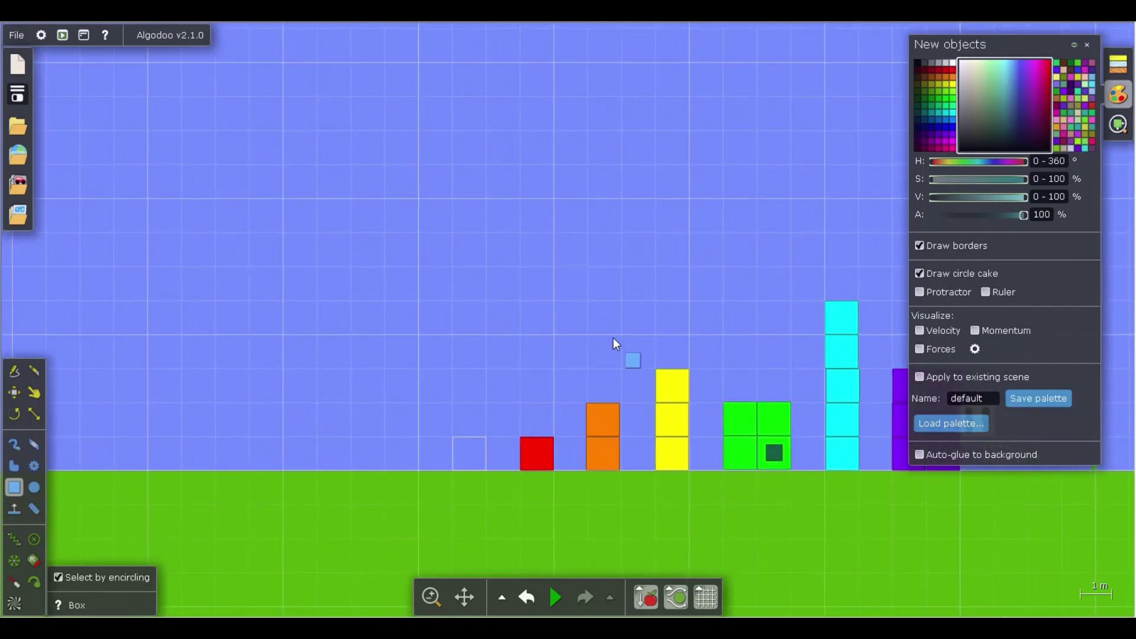
scroll(614, 337, up, 2)
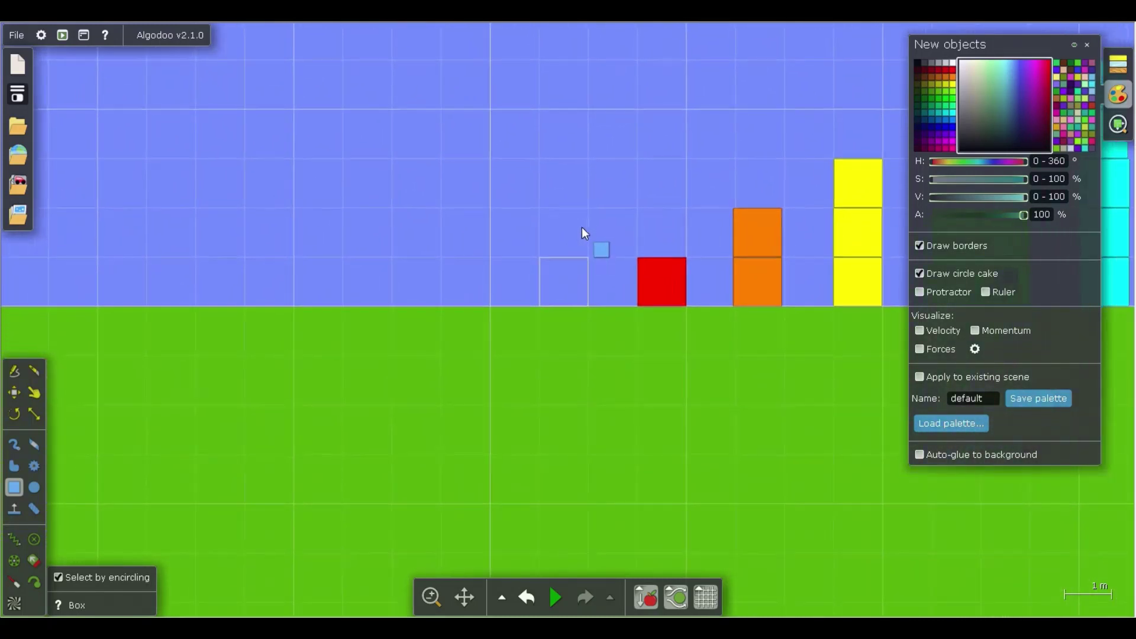
scroll(581, 228, up, 3)
key(Right)
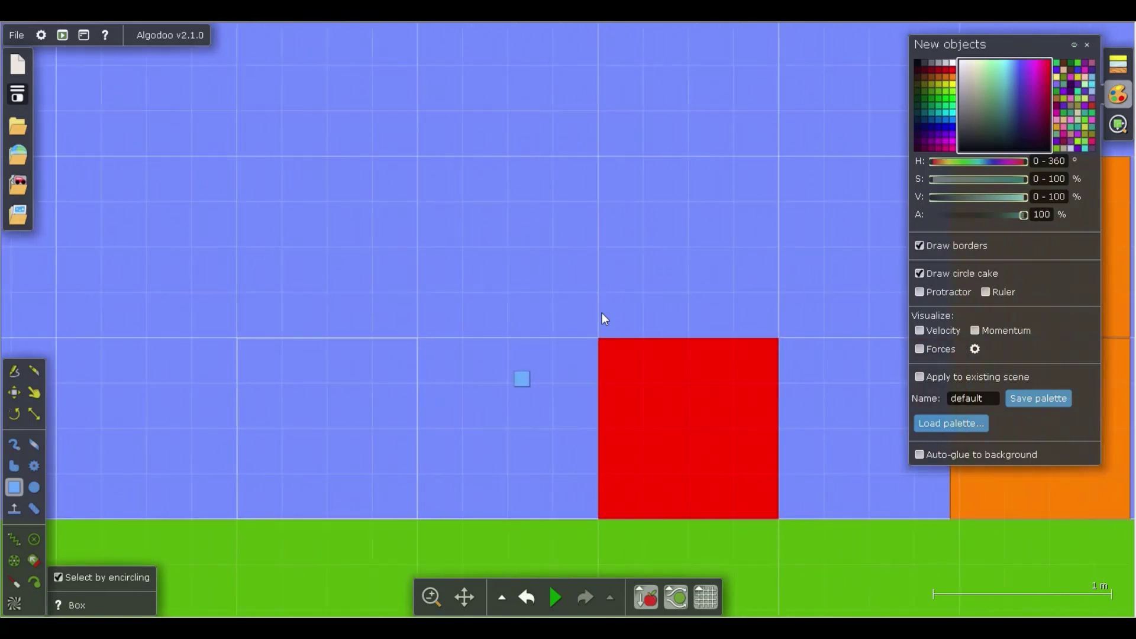
key(Up)
key(Right)
key(Up)
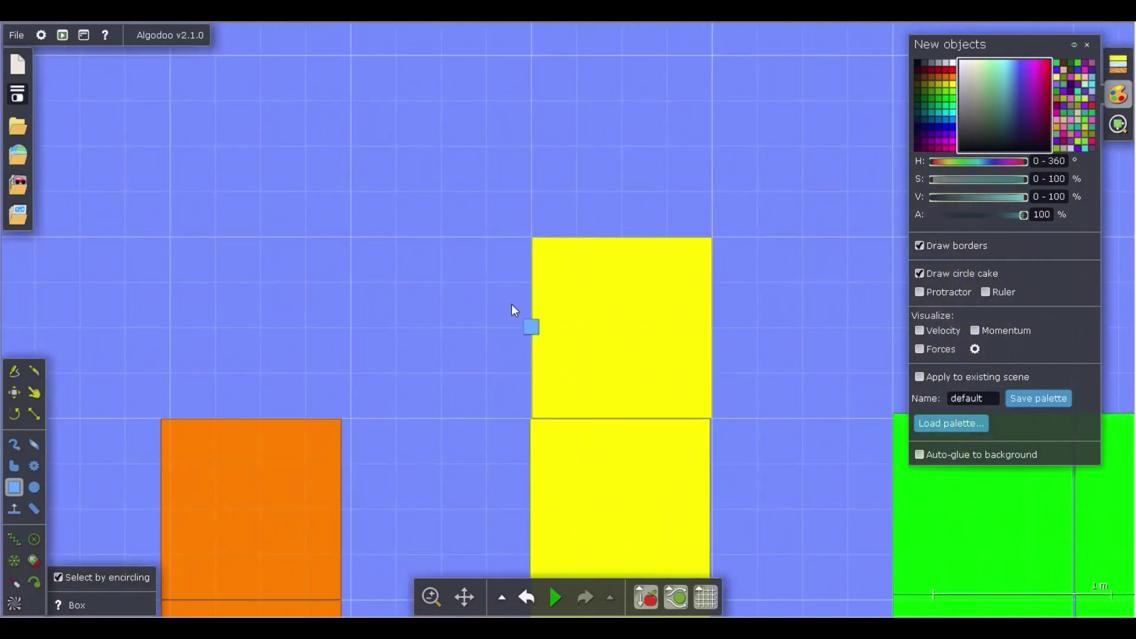